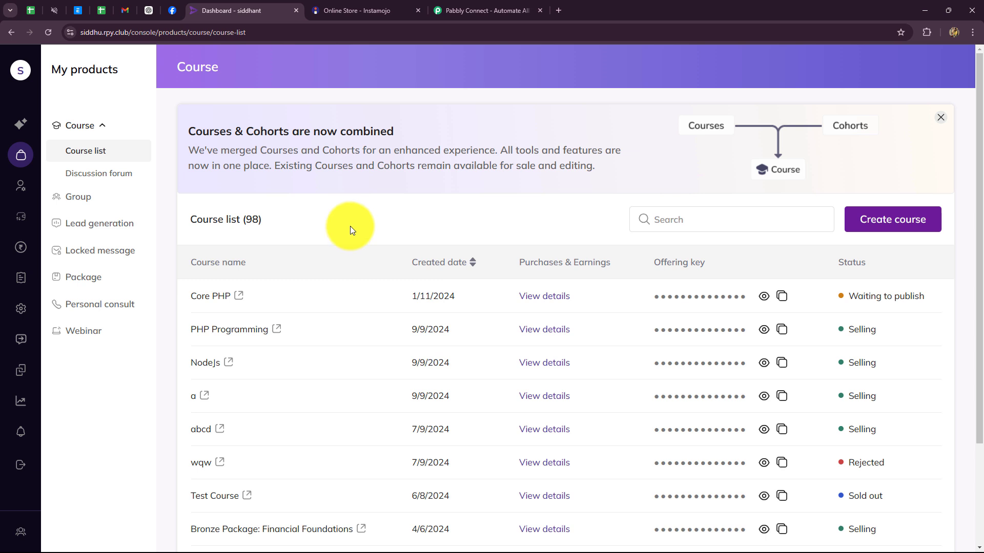
# - Examine the Rigi course list and the Instamojo edit page of the PHP digital file product
pyautogui.click(392, 10)
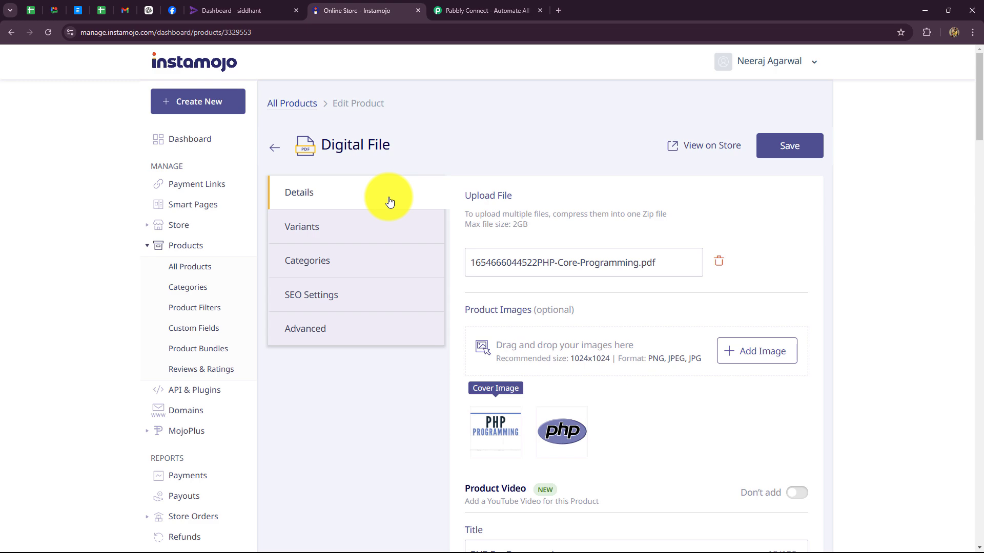
pyautogui.click(214, 12)
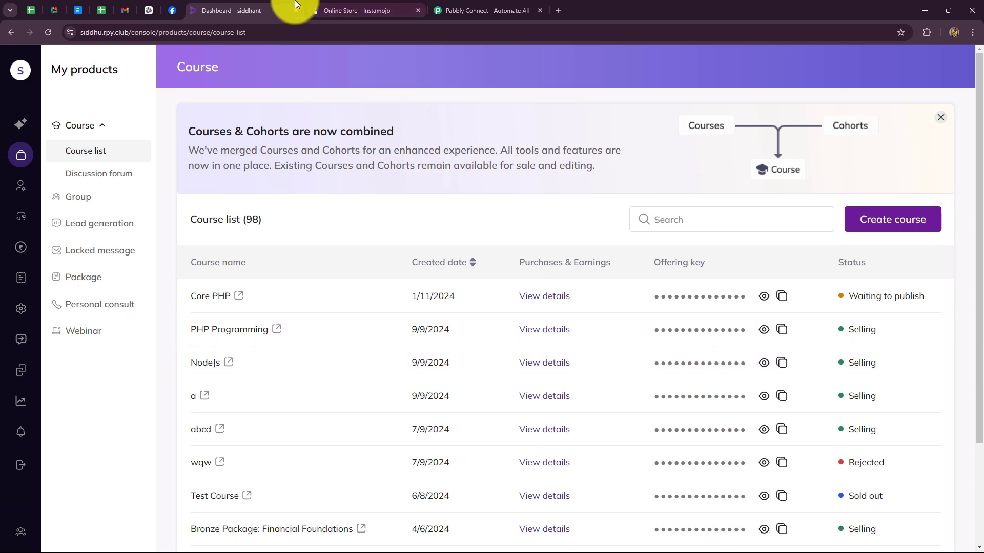
pyautogui.click(356, 10)
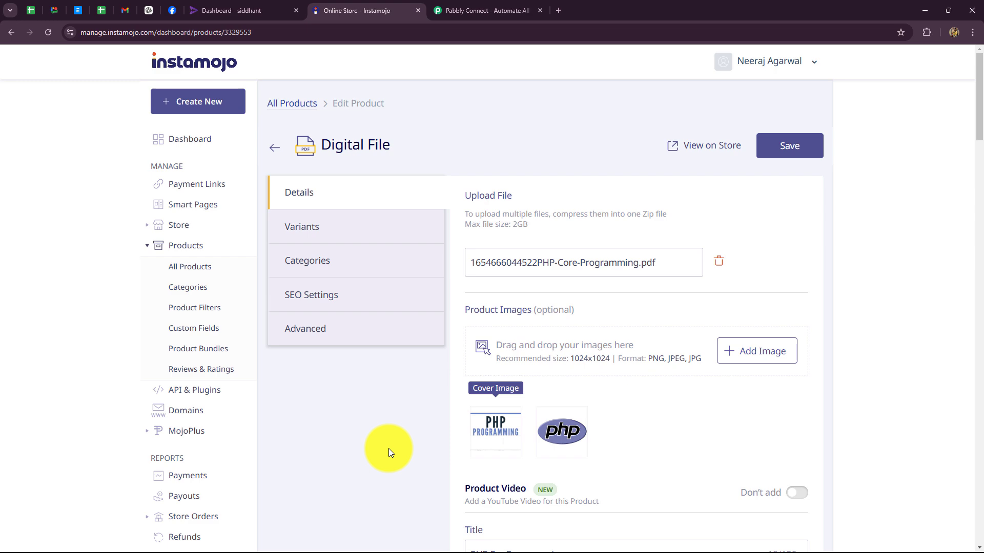
pyautogui.click(237, 10)
pyautogui.click(379, 7)
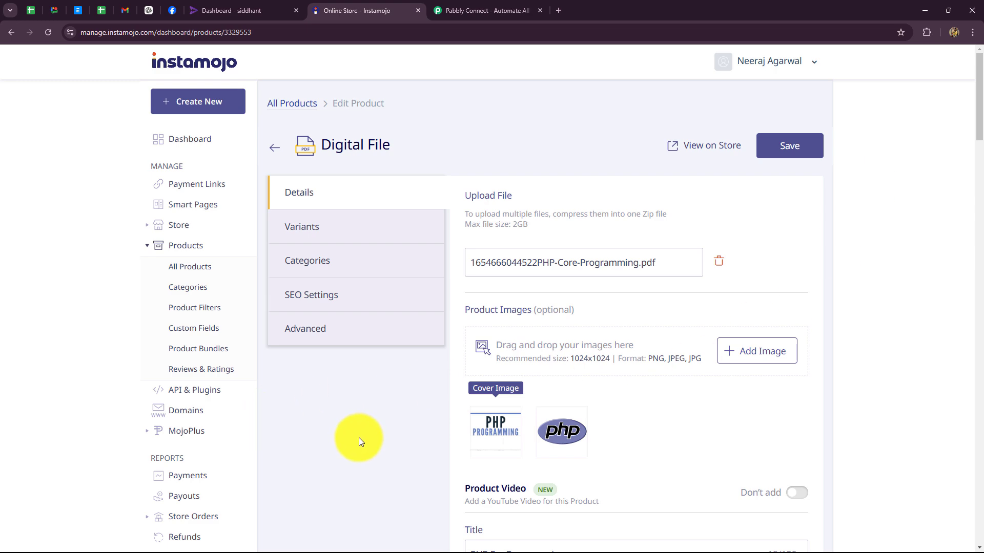
pyautogui.click(236, 4)
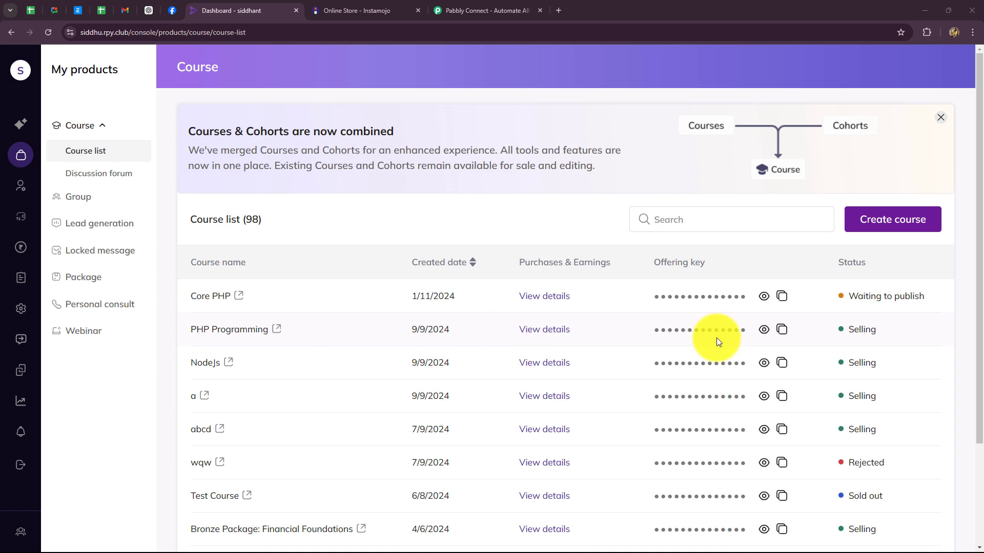
pyautogui.click(366, 9)
pyautogui.scroll(-4, 421, 355)
pyautogui.scroll(4, 420, 356)
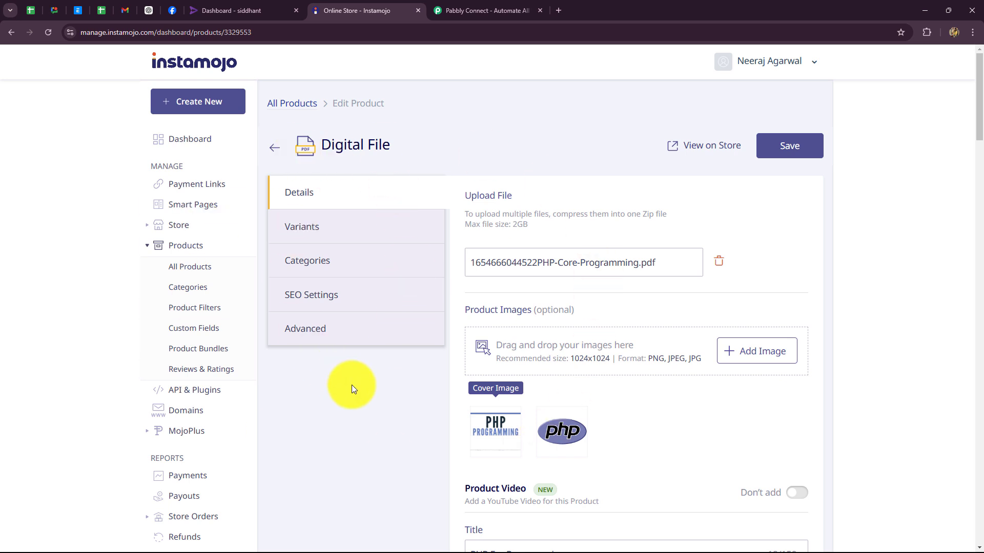
pyautogui.click(253, 11)
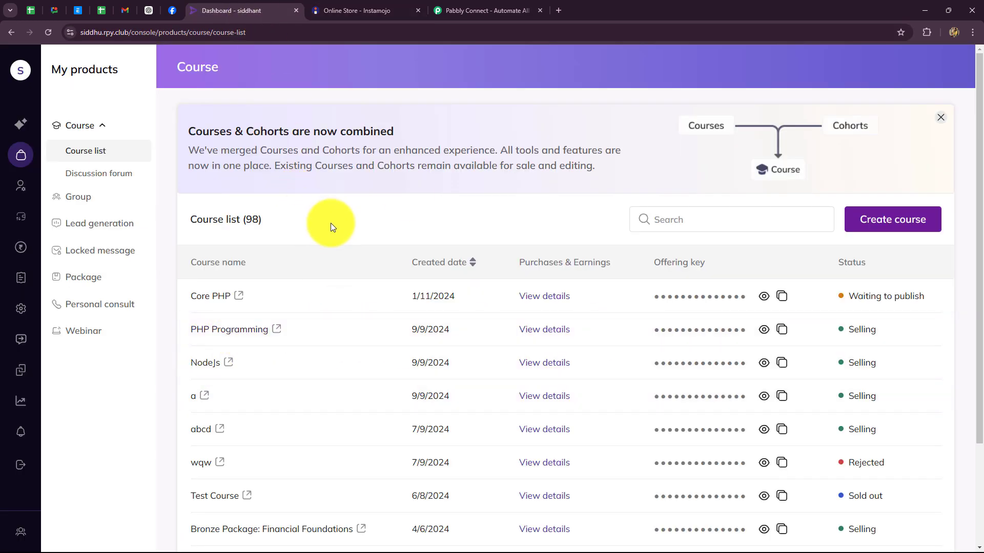
pyautogui.click(352, 6)
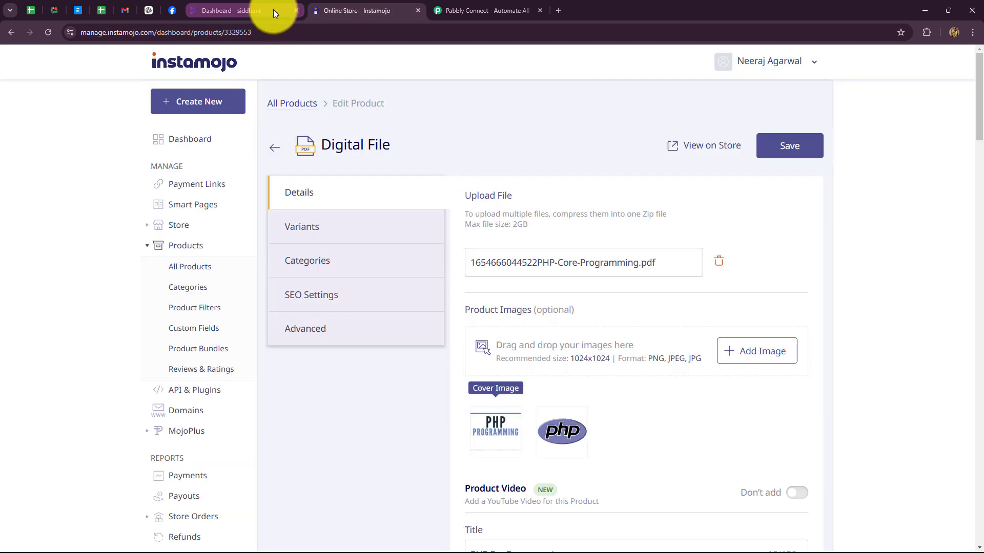
pyautogui.click(272, 9)
# - Switch to the Pabbly Connect website and close the Diwali lifetime offer popup
pyautogui.click(469, 9)
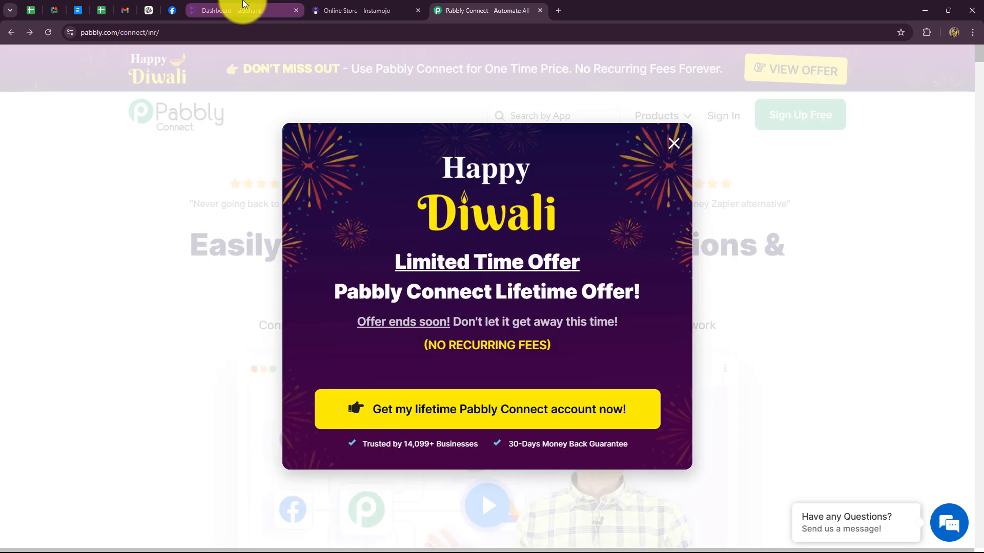
pyautogui.click(362, 11)
pyautogui.click(471, 12)
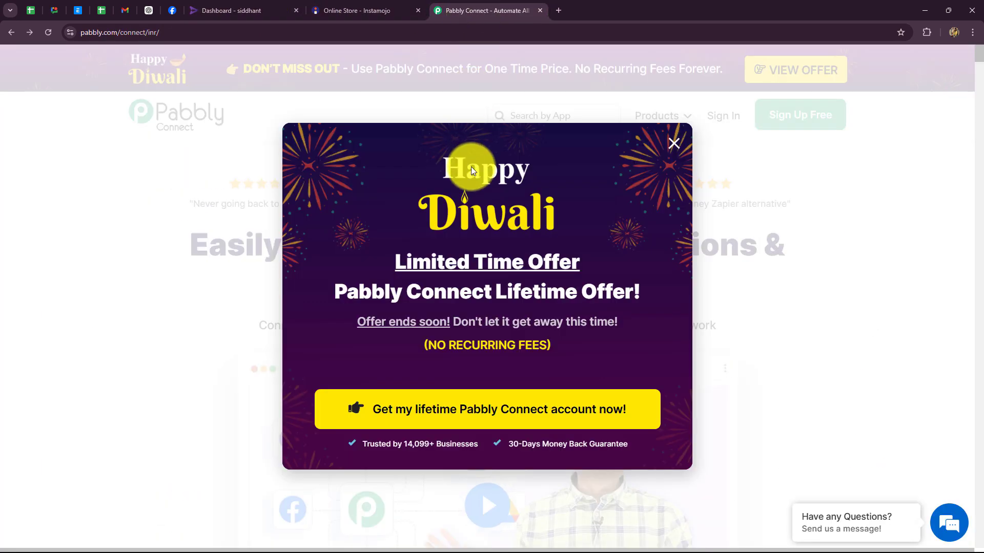
pyautogui.click(675, 144)
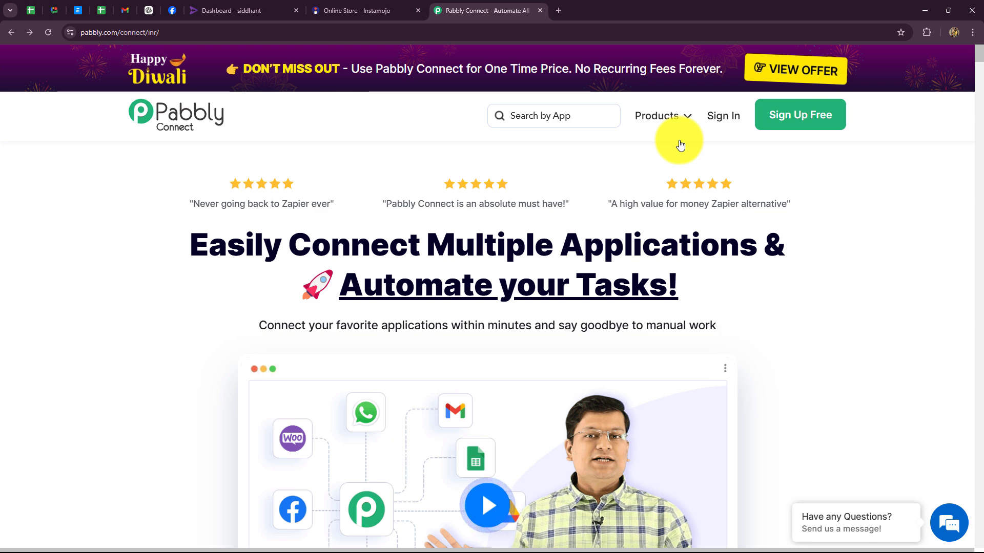
pyautogui.click(247, 33)
pyautogui.click(43, 234)
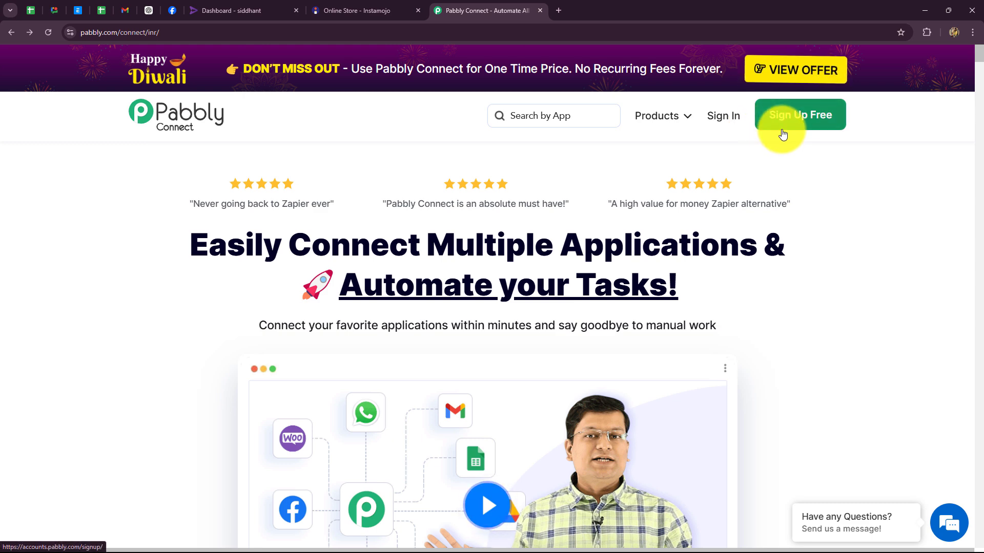
pyautogui.moveTo(196, 252); pyautogui.dragTo(877, 309)
pyautogui.click(688, 299)
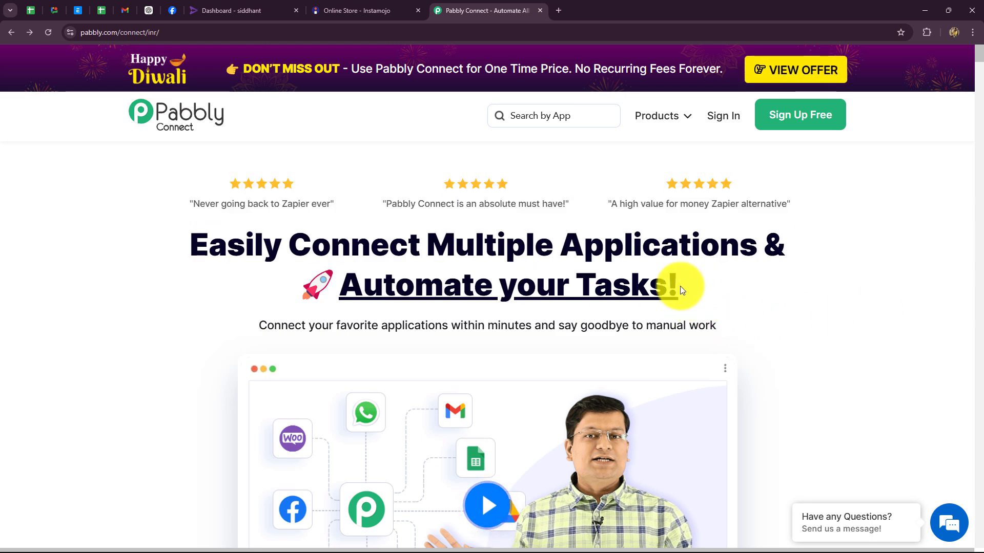
pyautogui.moveTo(681, 286); pyautogui.dragTo(139, 307)
pyautogui.click(138, 309)
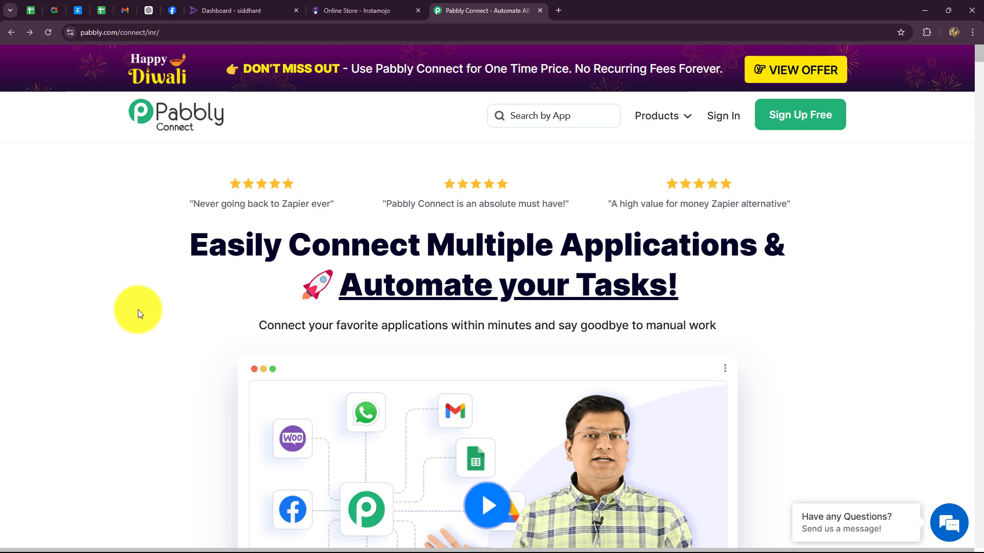
# - Sign in to Pabbly and open the Pabbly Connect application from the list of all apps
pyautogui.click(724, 117)
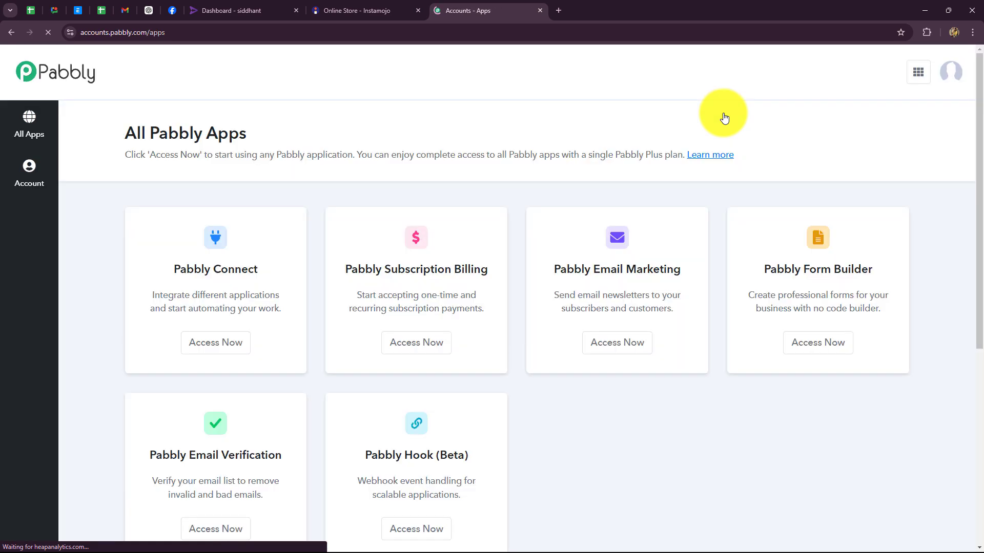
pyautogui.scroll(-4, 774, 376)
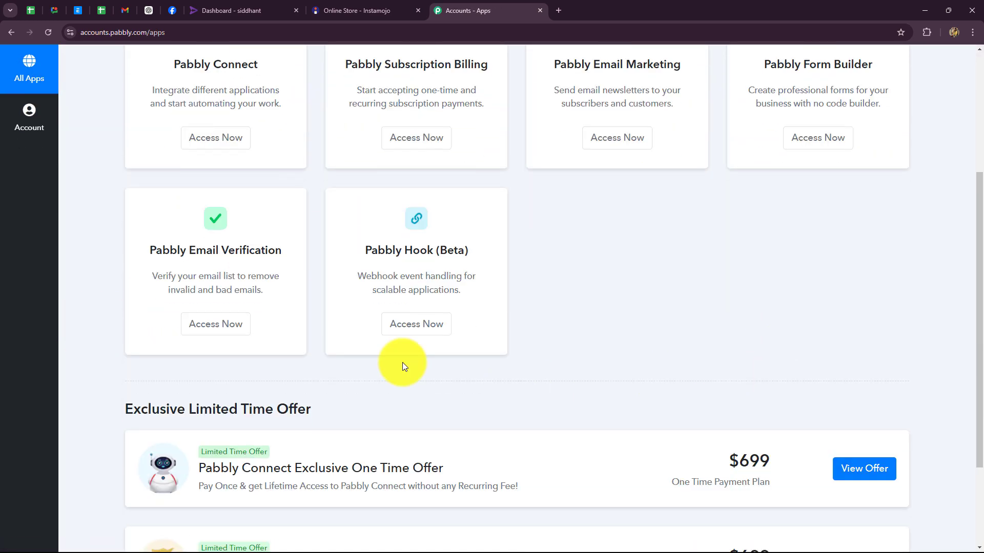
pyautogui.scroll(2, 268, 258)
pyautogui.moveTo(174, 166); pyautogui.dragTo(251, 167)
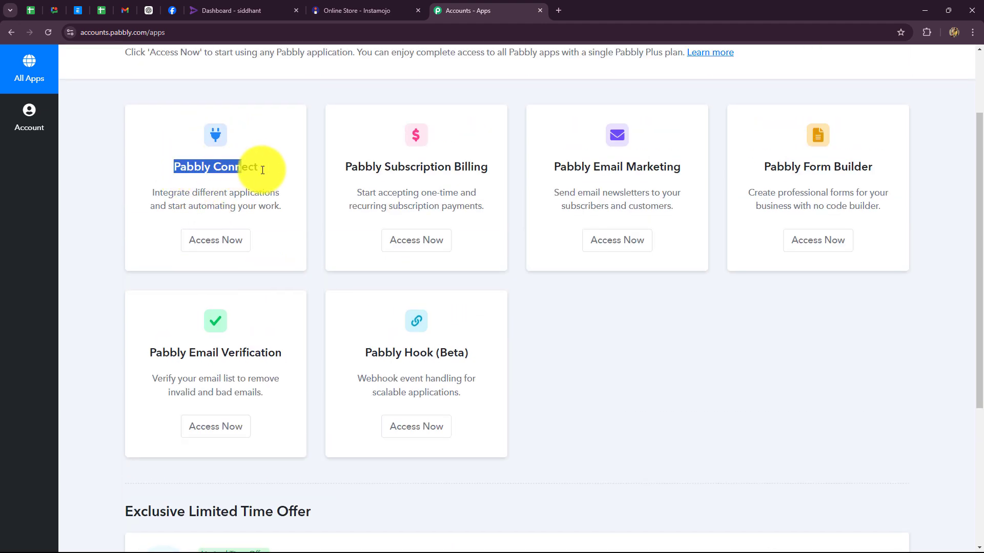
pyautogui.click(224, 241)
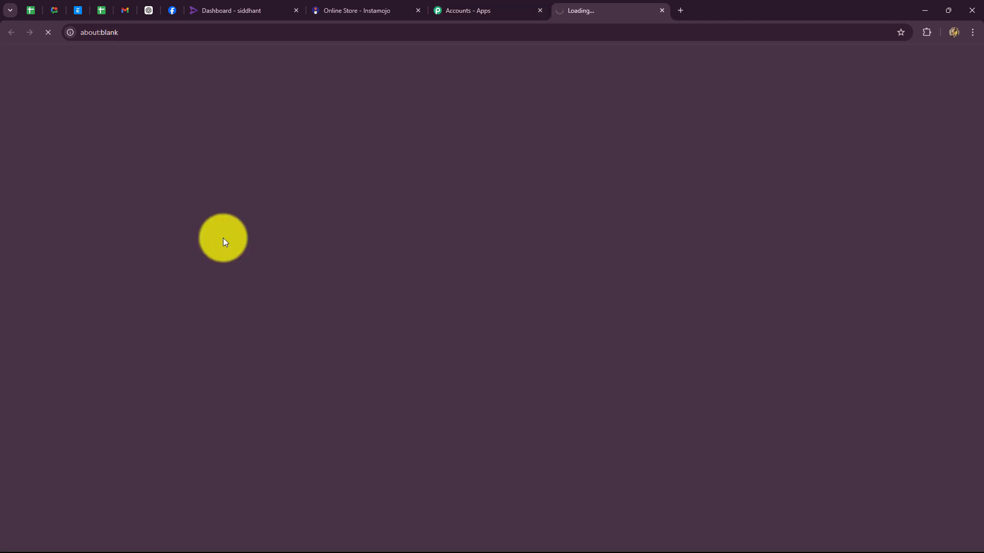
# - Start a new workflow and name it Enroll Rigi User on Instamojo Sale
pyautogui.scroll(-5, 749, 397)
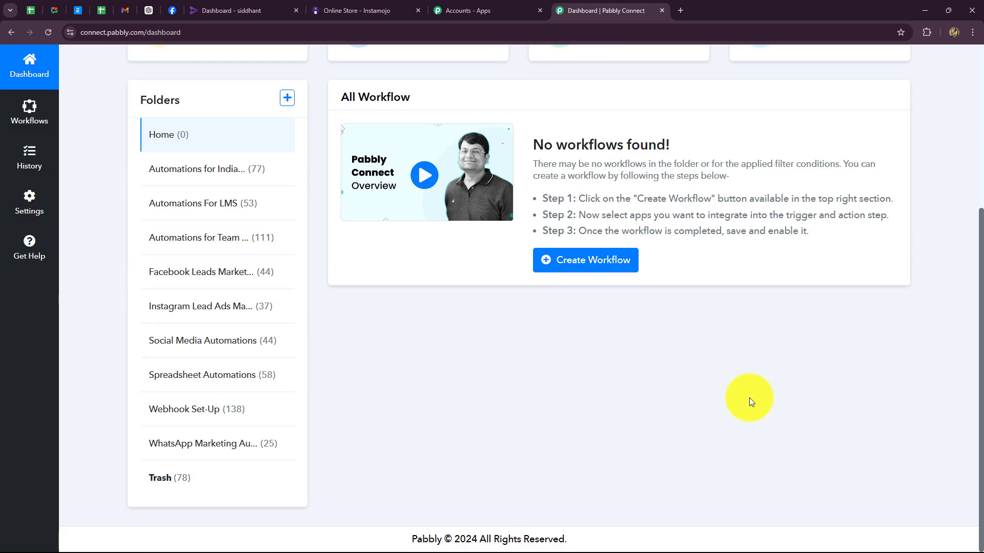
pyautogui.scroll(3, 749, 397)
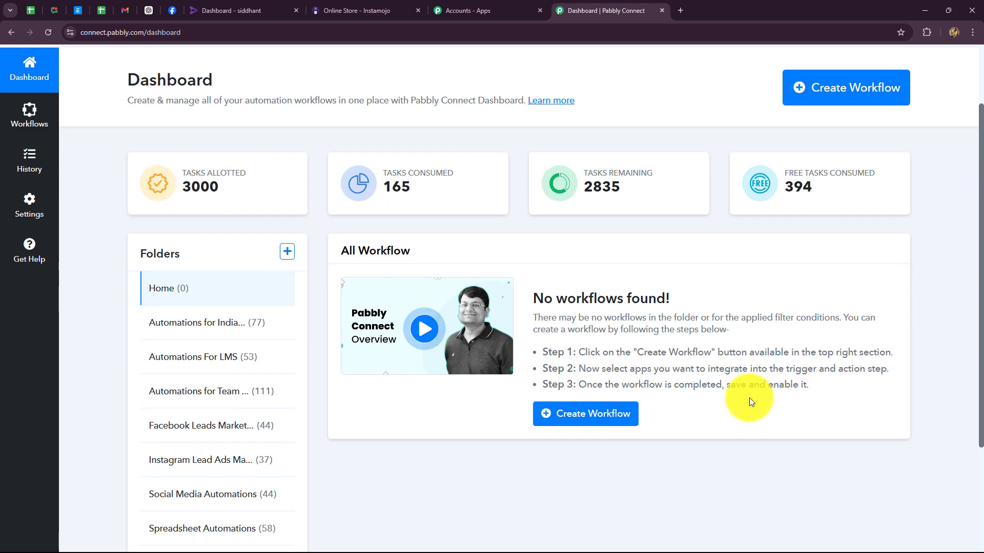
pyautogui.scroll(-3, 749, 397)
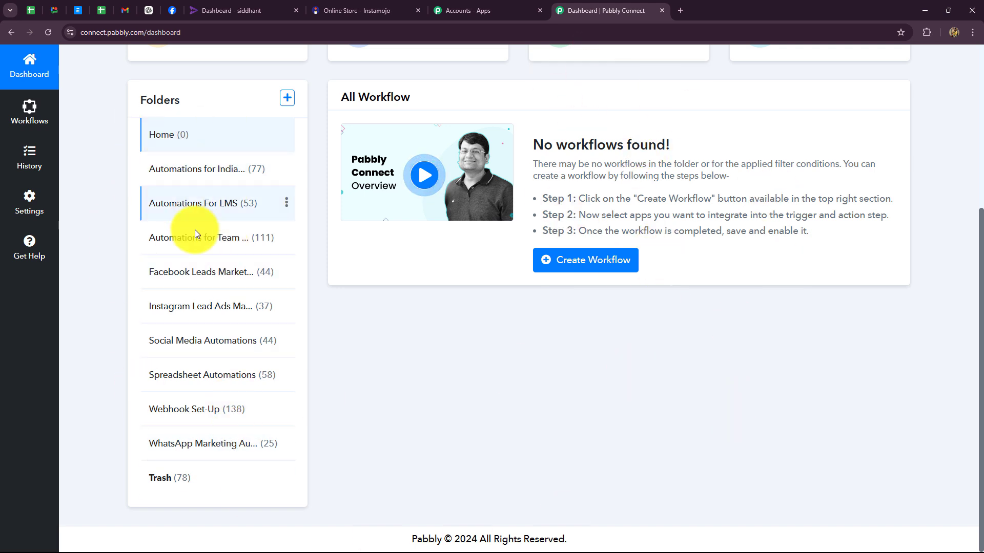
pyautogui.scroll(5, 496, 419)
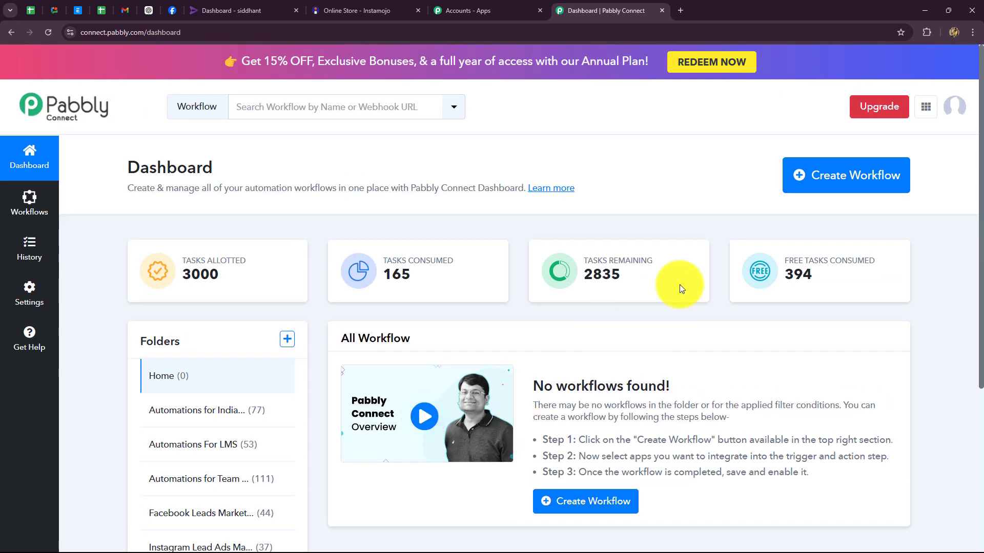
pyautogui.click(887, 190)
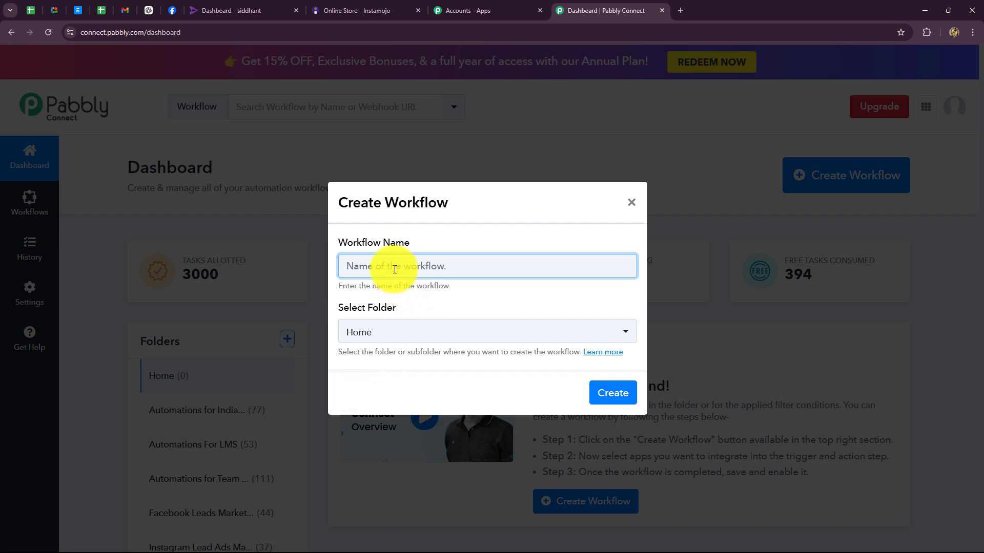
pyautogui.write('Enroll Rigi User on Instamojo Sale')
pyautogui.click(438, 309)
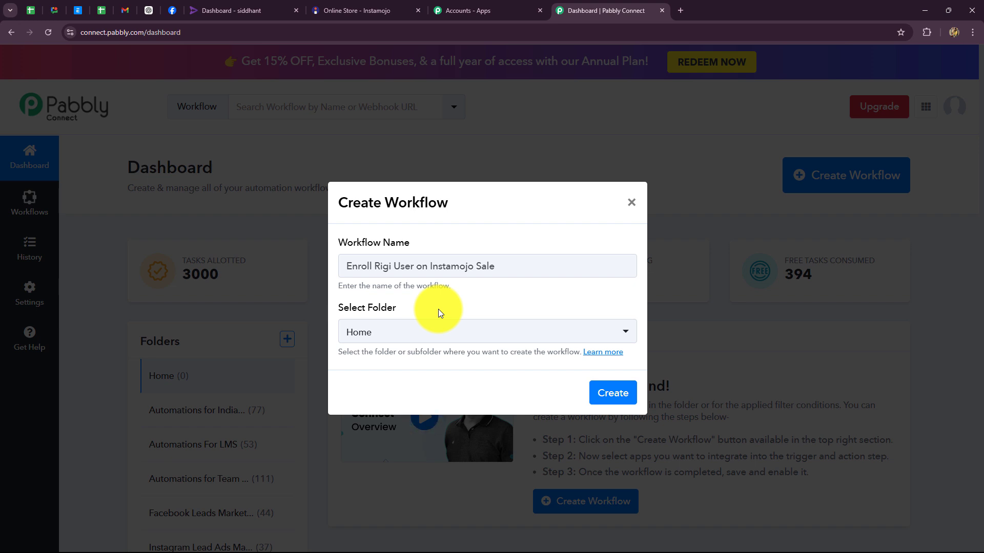
# - Choose the Automations For LMS folder for the workflow and create it
pyautogui.click(428, 341)
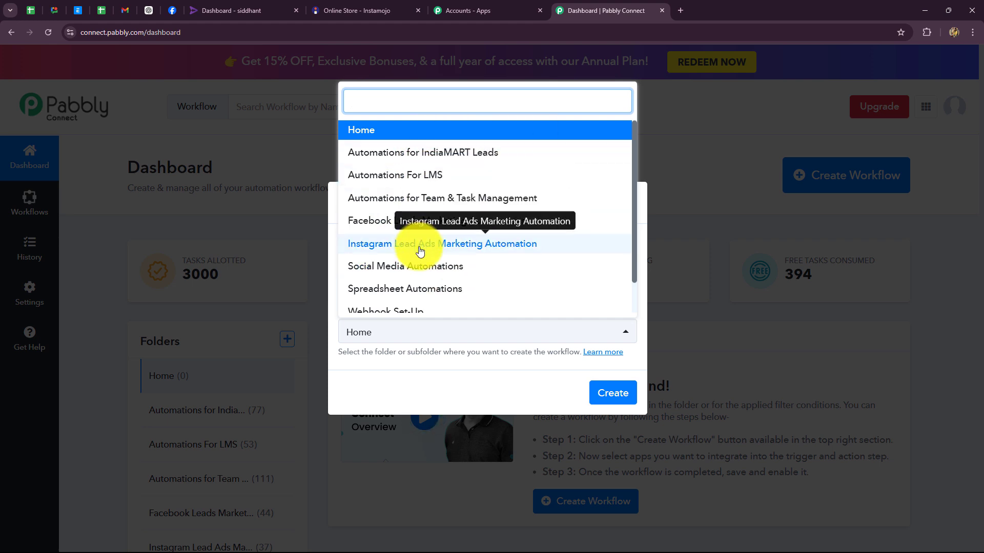
pyautogui.scroll(-1, 420, 251)
pyautogui.scroll(1, 419, 252)
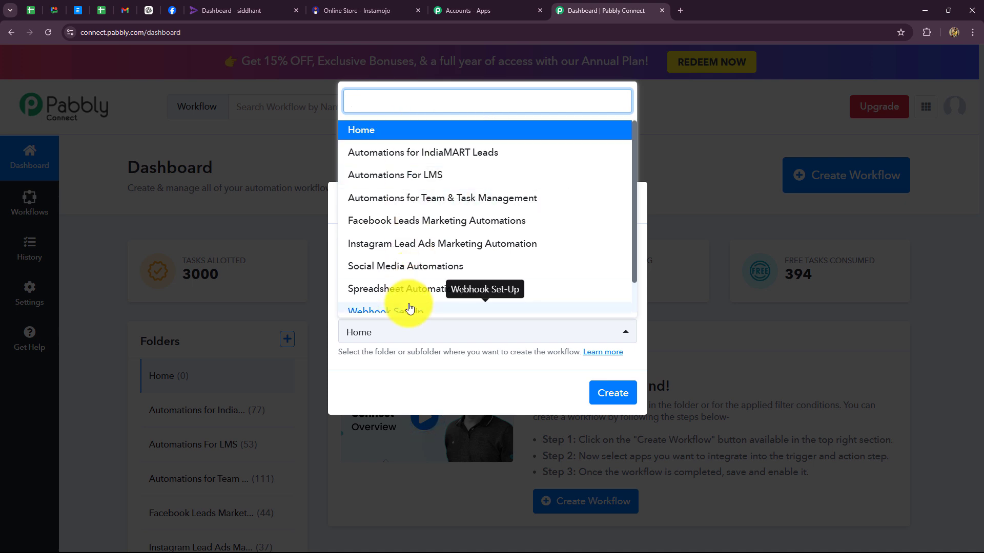
pyautogui.click(451, 183)
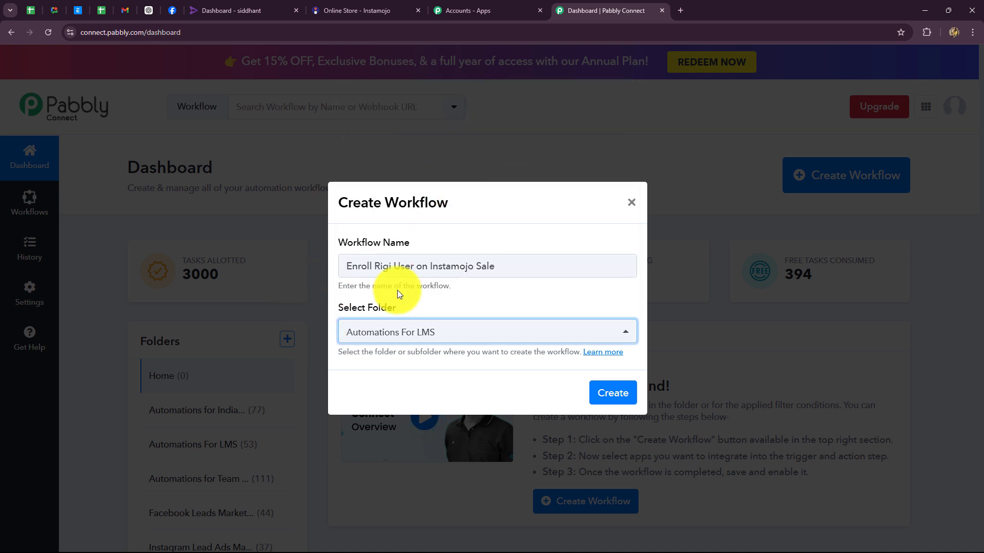
pyautogui.click(612, 393)
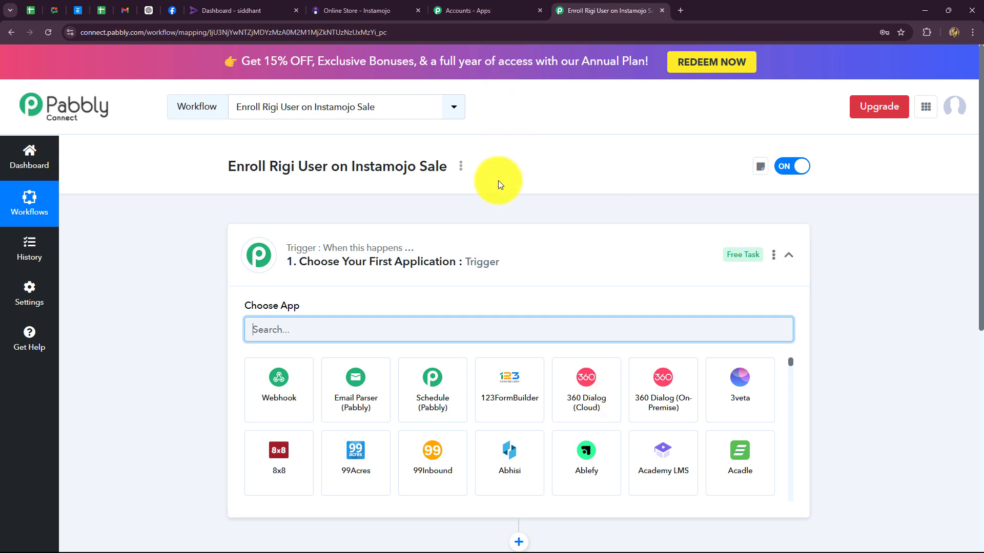
# - Set the workflow's trigger to the Instamojo V1 app with the New Sale event
pyautogui.click(787, 258)
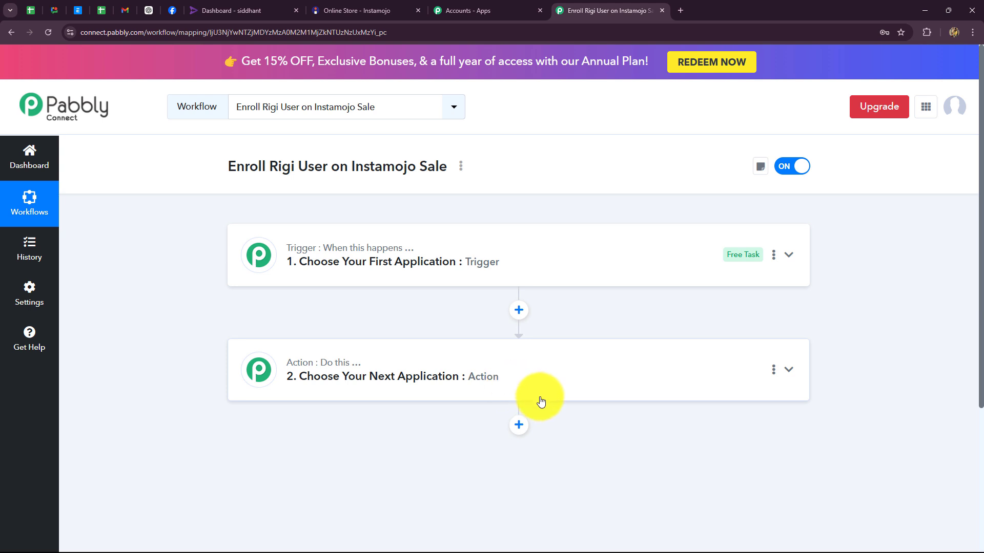
pyautogui.click(286, 263)
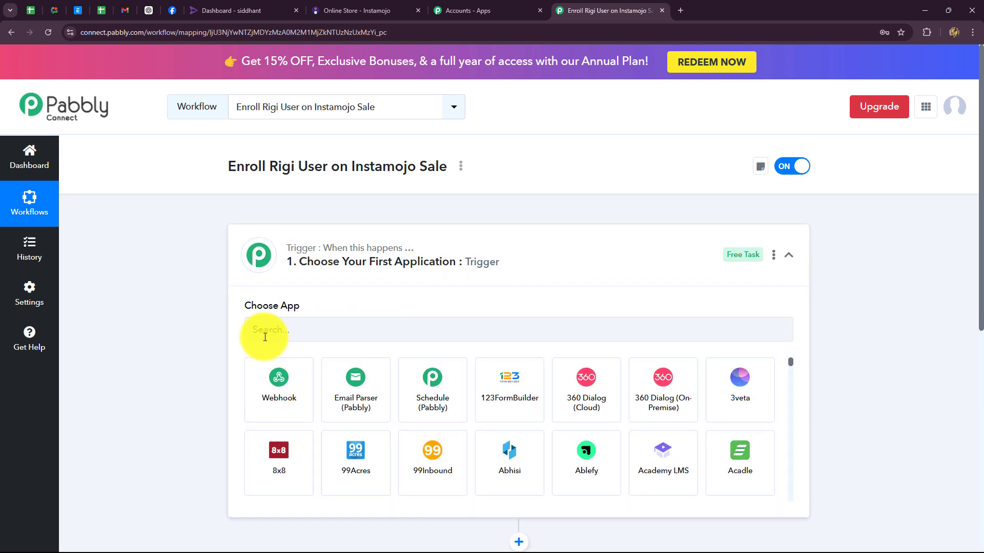
pyautogui.scroll(-2, 263, 336)
pyautogui.click(278, 232)
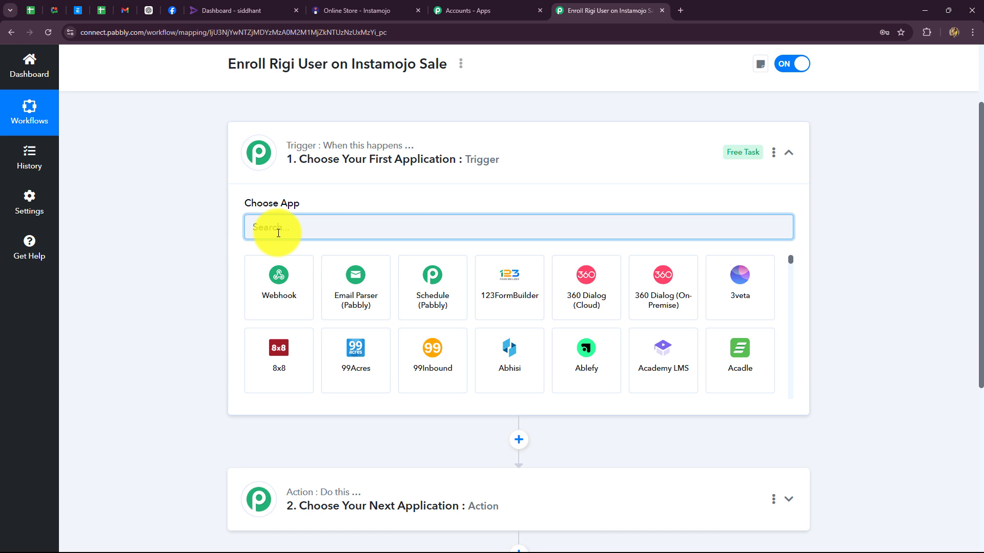
pyautogui.press('capslock')
pyautogui.write('iNST')
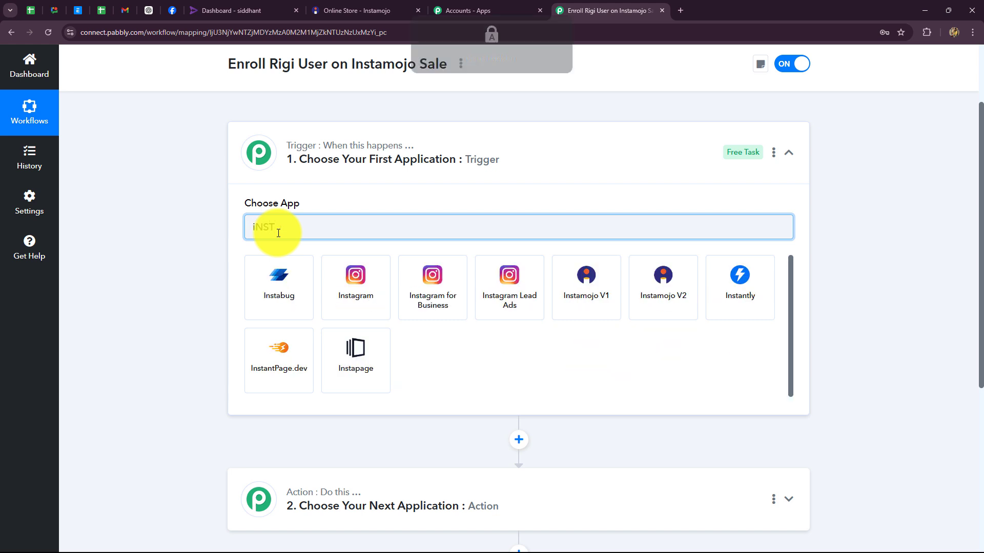
pyautogui.click(599, 313)
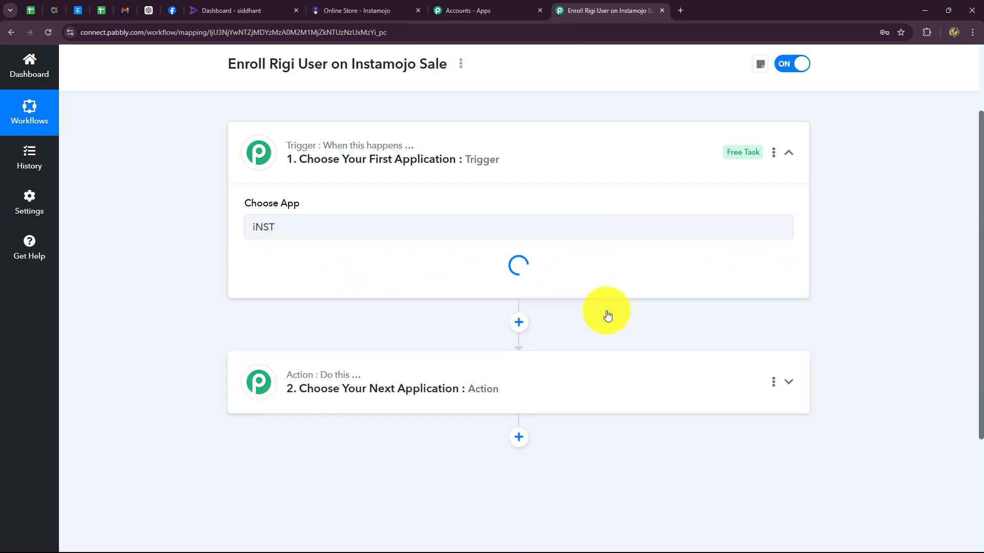
pyautogui.click(266, 282)
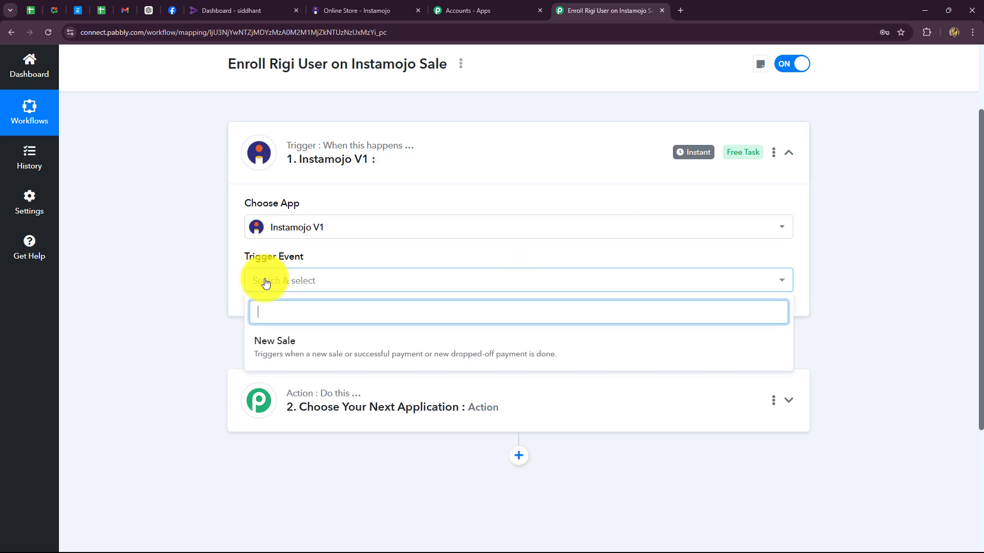
pyautogui.click(272, 341)
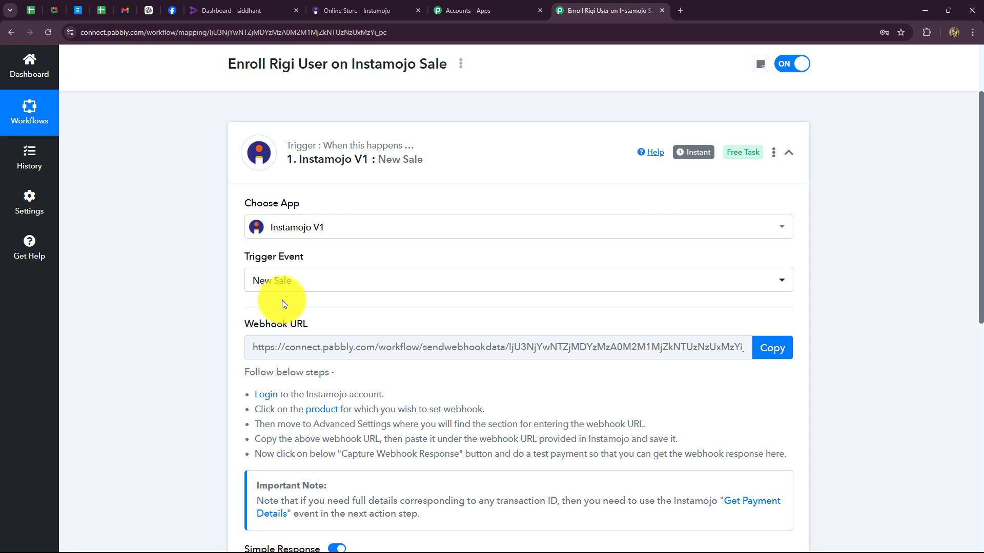
# - Review the Instamojo trigger's webhook setup instructions and copy the webhook URL
pyautogui.scroll(-2, 571, 388)
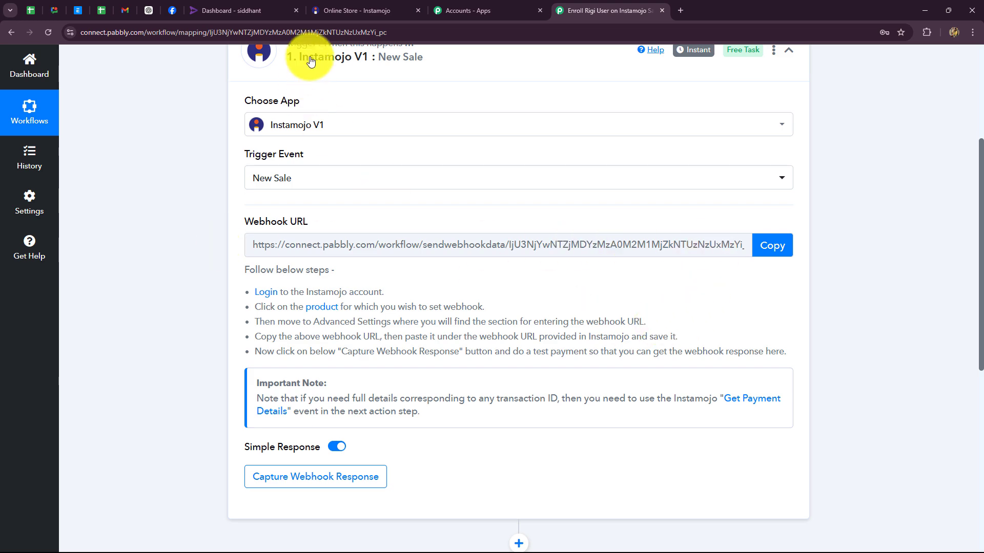
pyautogui.click(357, 10)
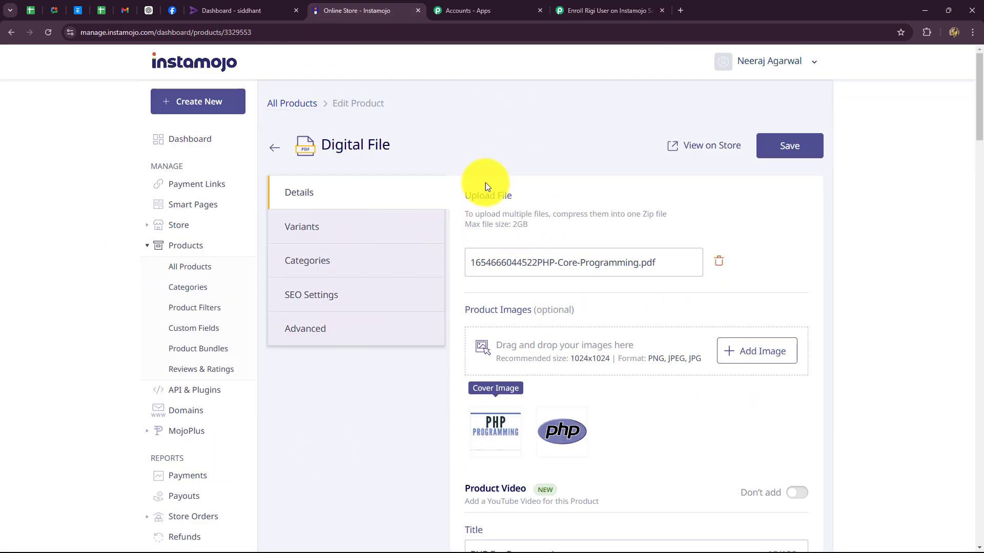
pyautogui.click(605, 11)
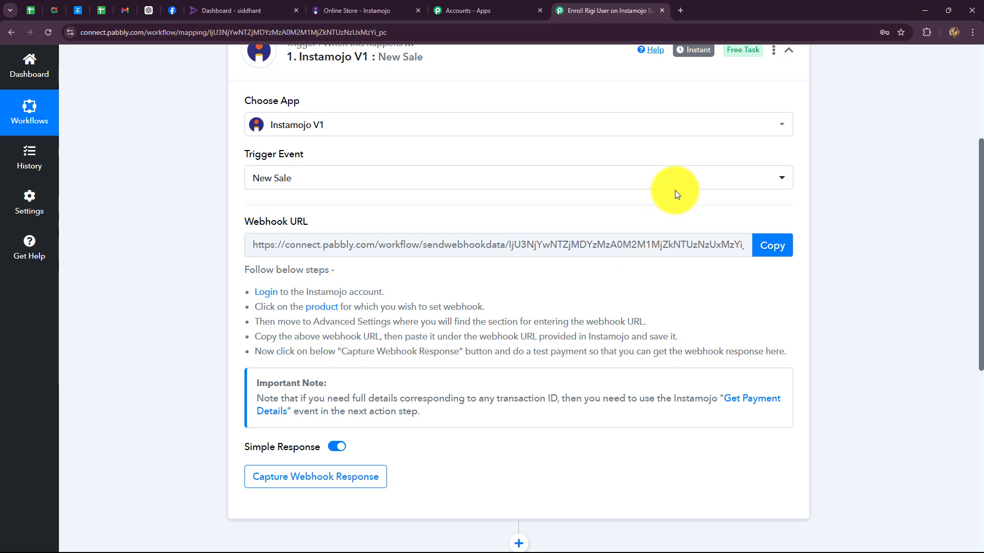
pyautogui.scroll(2, 682, 137)
pyautogui.scroll(-4, 842, 355)
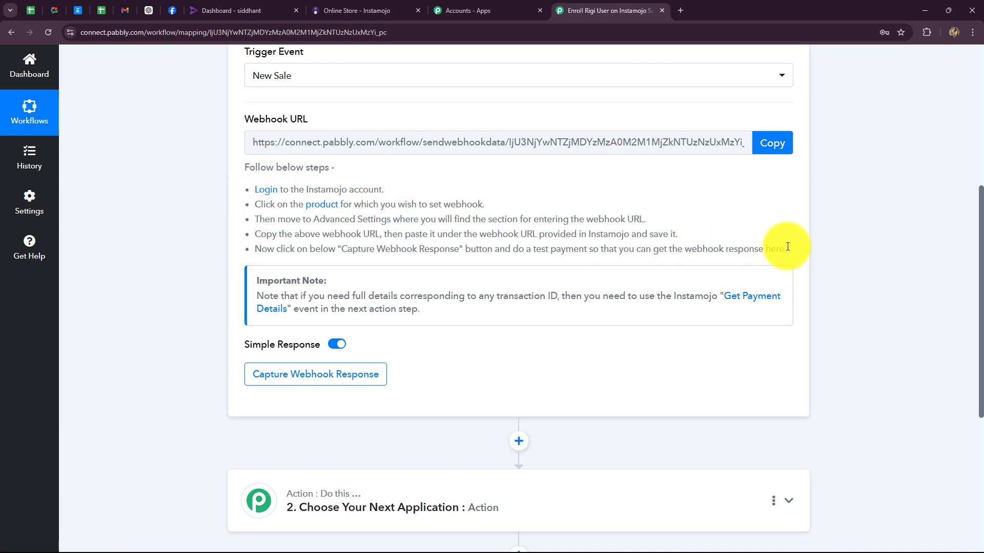
pyautogui.moveTo(758, 249); pyautogui.dragTo(239, 190)
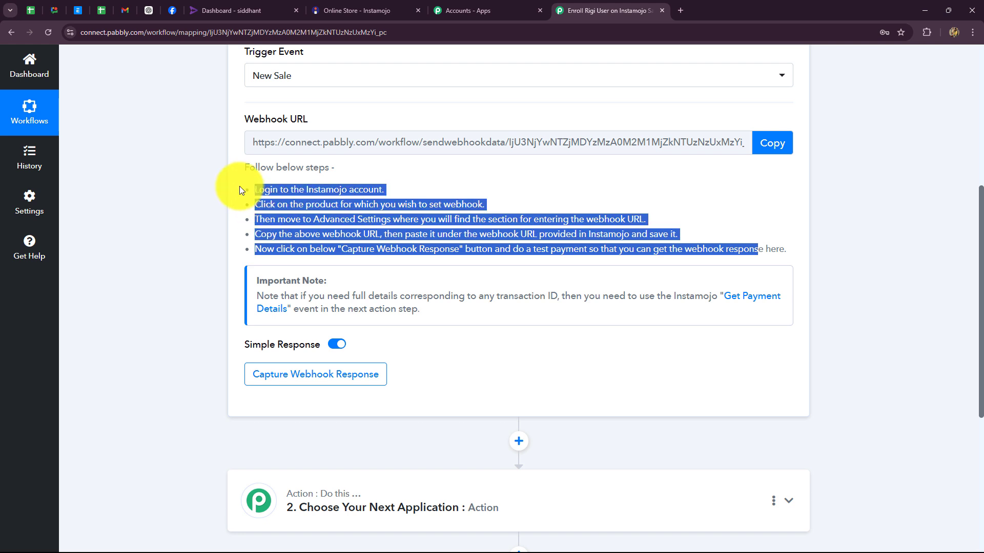
pyautogui.click(780, 143)
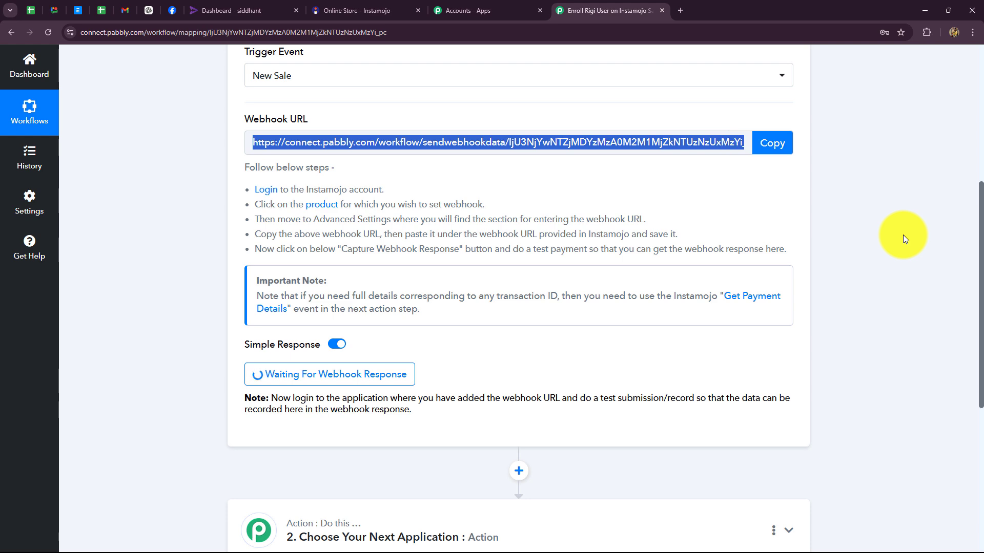
# - Switch to Instamojo and open the Advanced settings of the PHP For Programming product, down to its webhook URL
pyautogui.click(346, 10)
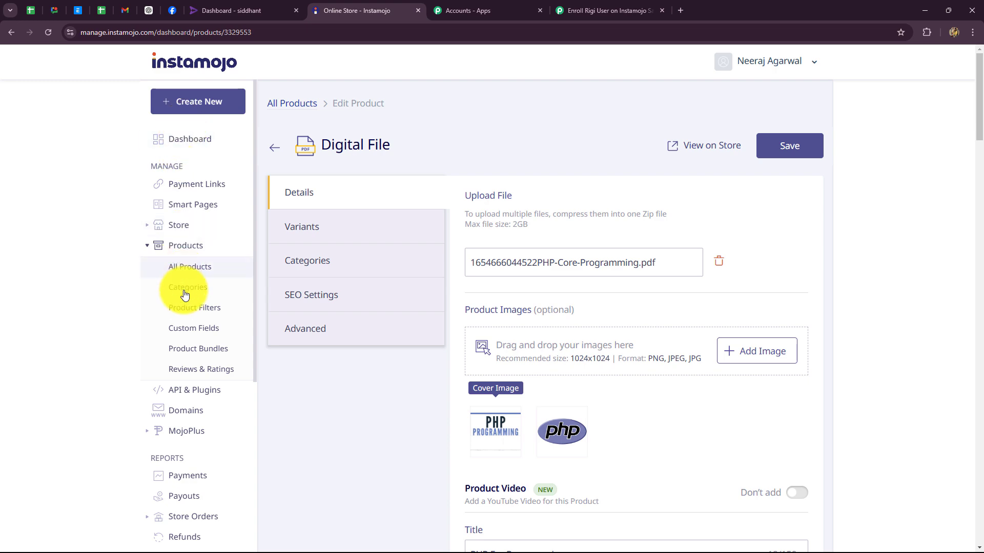
pyautogui.click(193, 268)
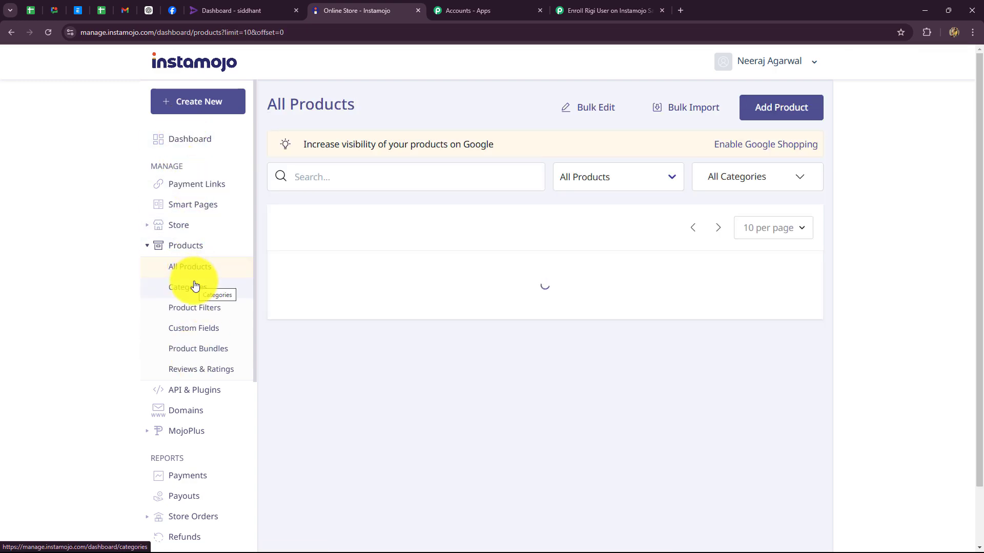
pyautogui.scroll(-5, 674, 303)
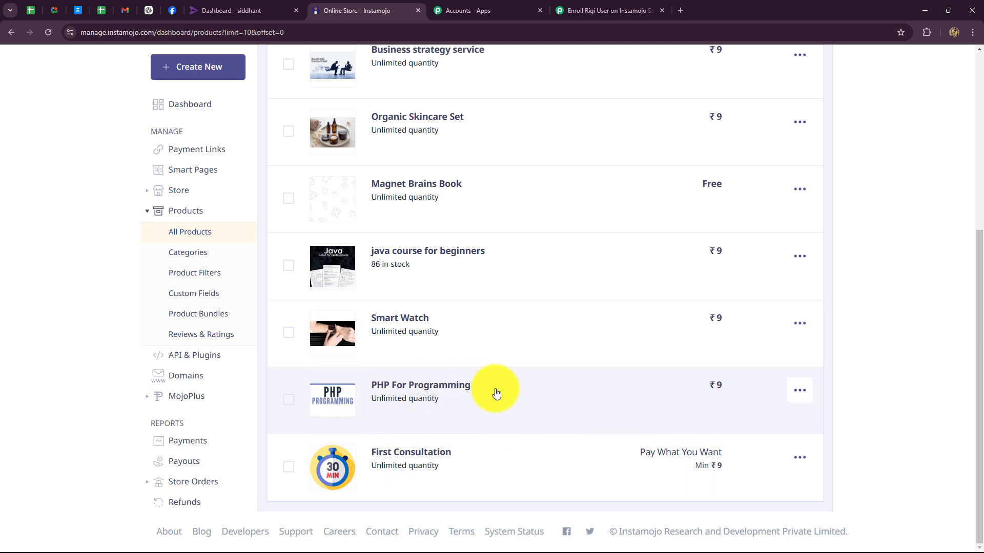
pyautogui.click(421, 386)
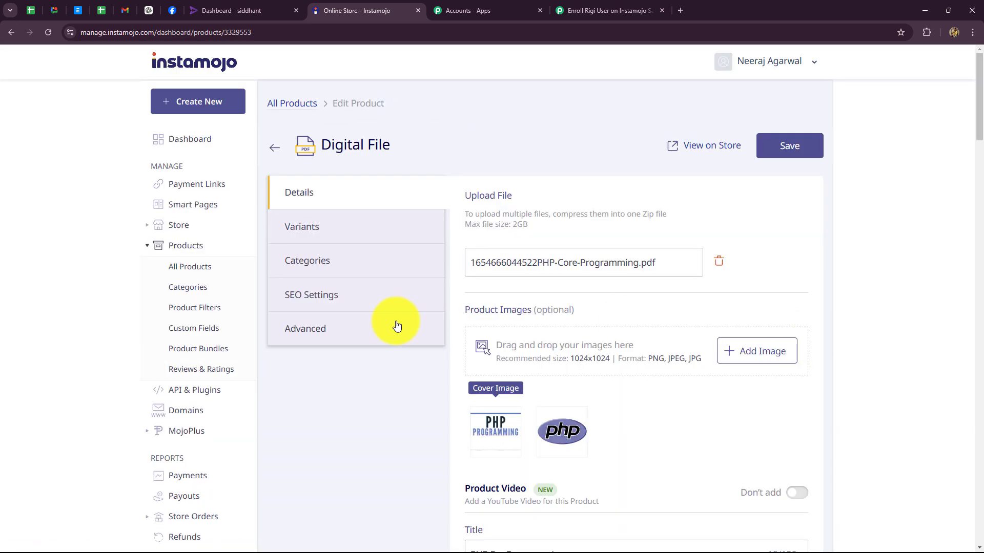
pyautogui.click(316, 329)
pyautogui.scroll(-8, 981, 313)
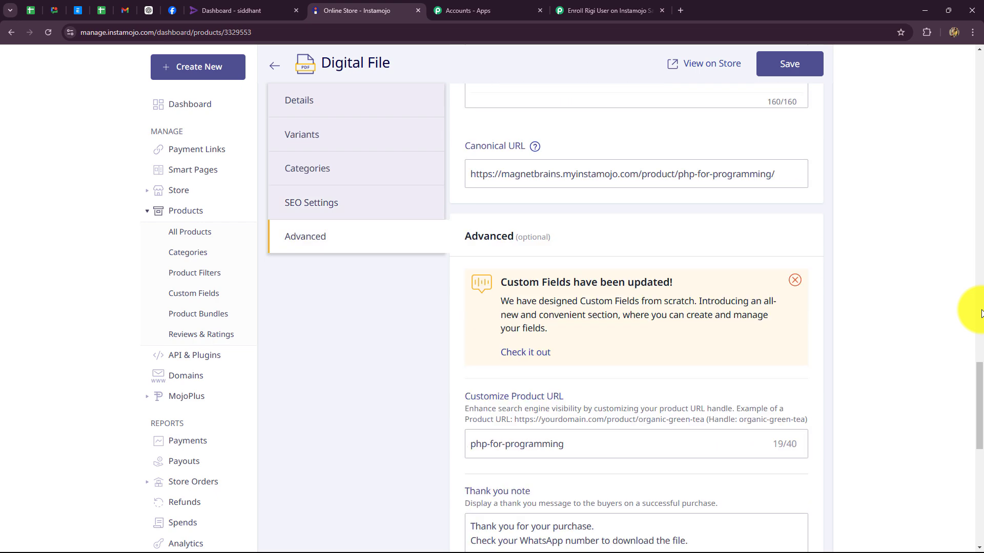
pyautogui.scroll(-1, 505, 444)
pyautogui.scroll(-3, 506, 444)
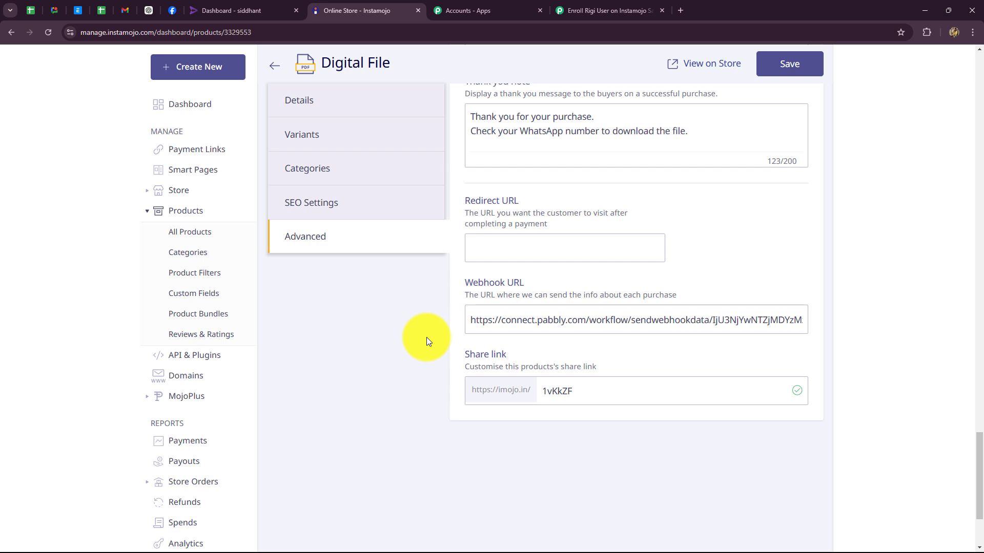
# - Replace the product's existing webhook URL with the copied Pabbly Connect URL and save the product
pyautogui.moveTo(471, 320); pyautogui.dragTo(712, 321)
pyautogui.hotkey('ctrl', 'a')
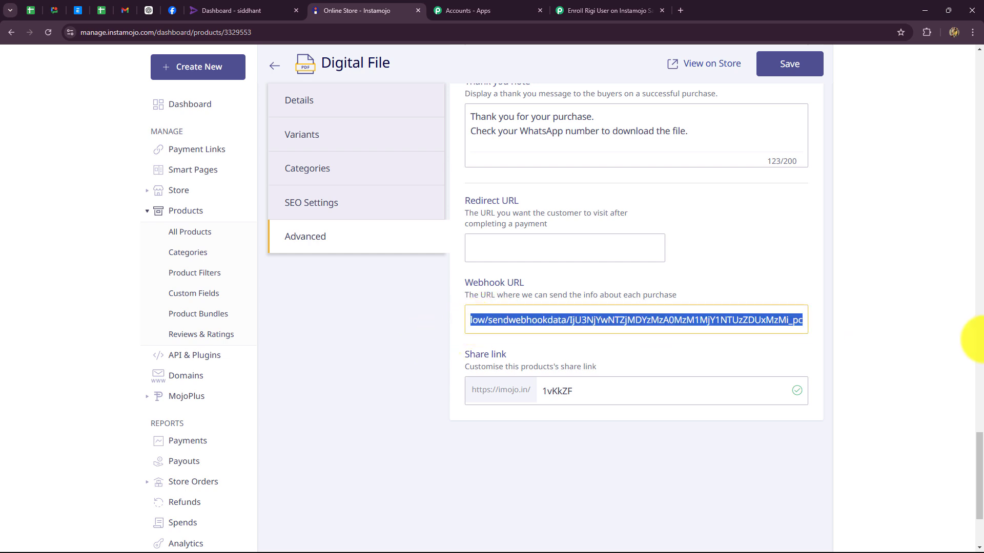
pyautogui.press('BackSpace')
pyautogui.hotkey('ctrl', 'v')
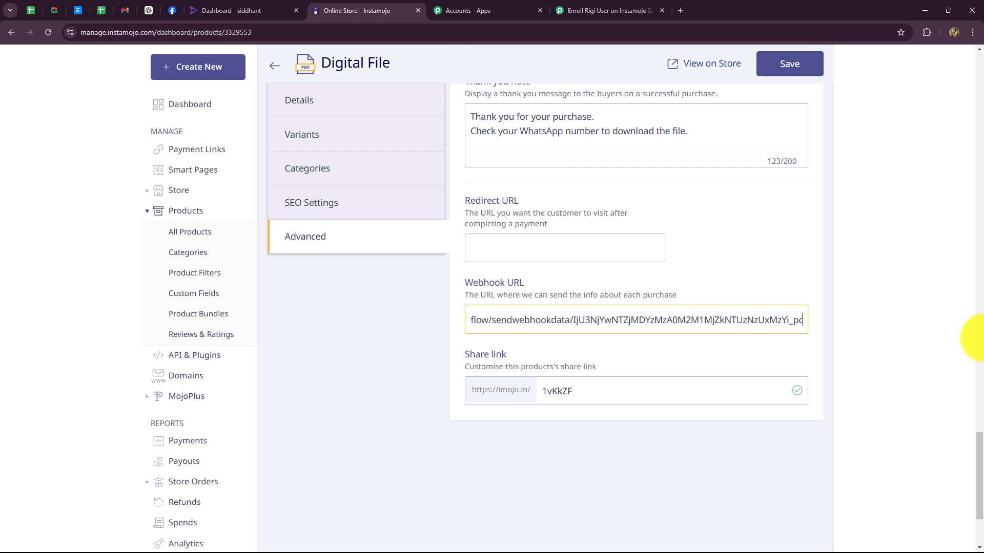
pyautogui.click(789, 63)
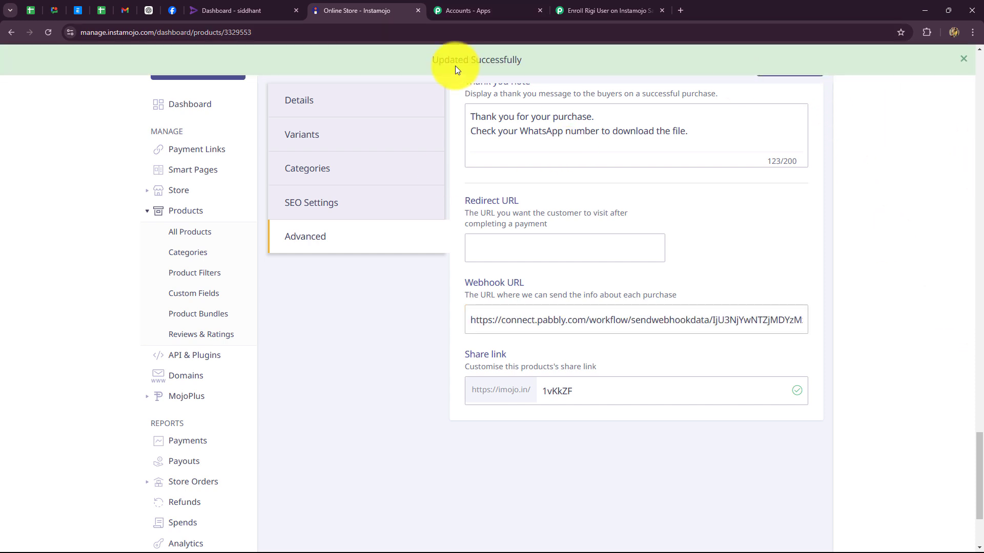
pyautogui.scroll(5, 376, 392)
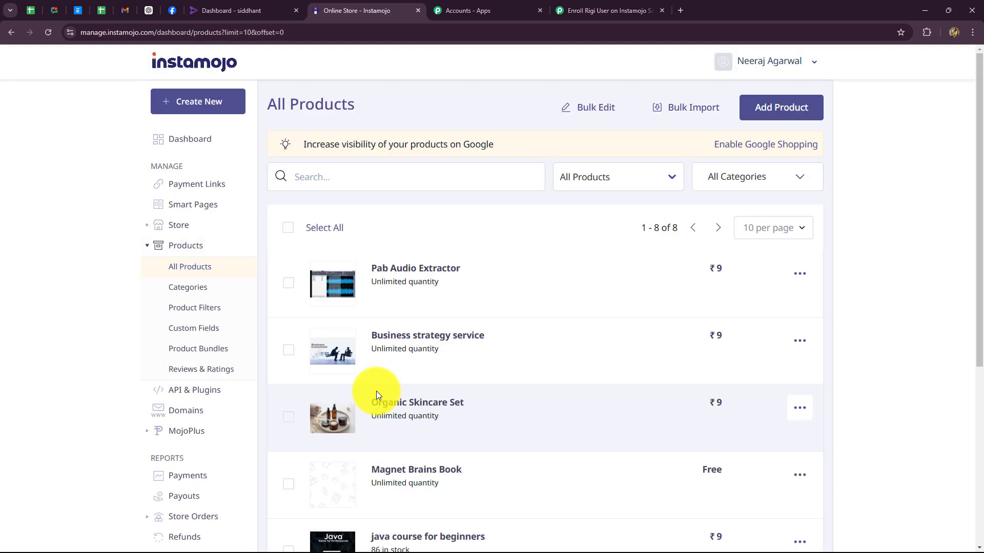
pyautogui.scroll(-5, 376, 391)
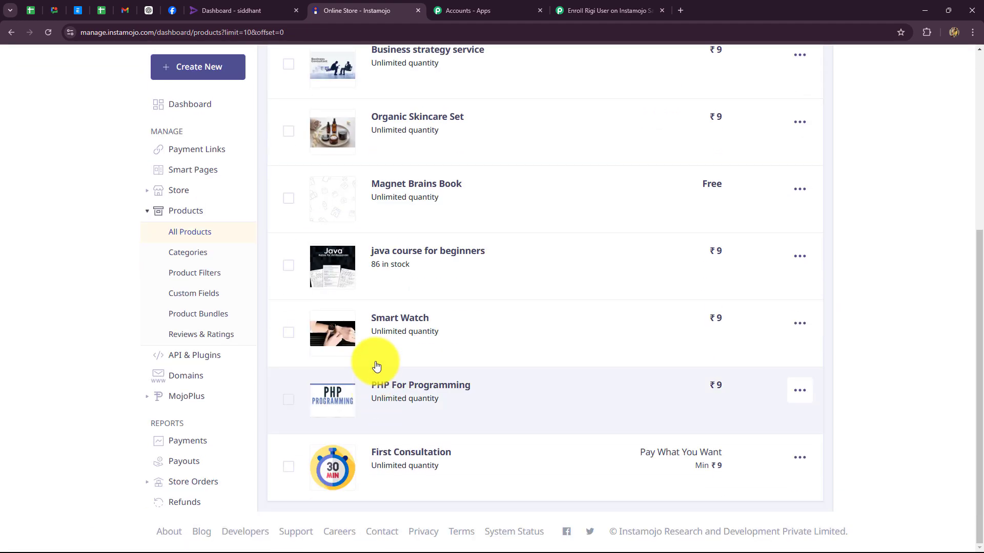
# - Return to the Pabbly Connect workflow and check the trigger's webhook capture status and its test submission note
pyautogui.click(579, 11)
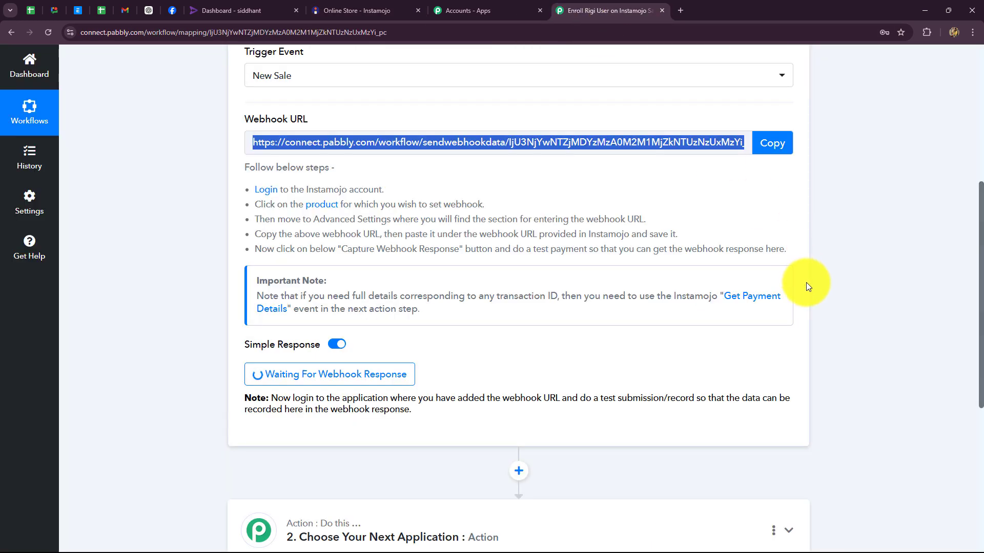
pyautogui.click(282, 401)
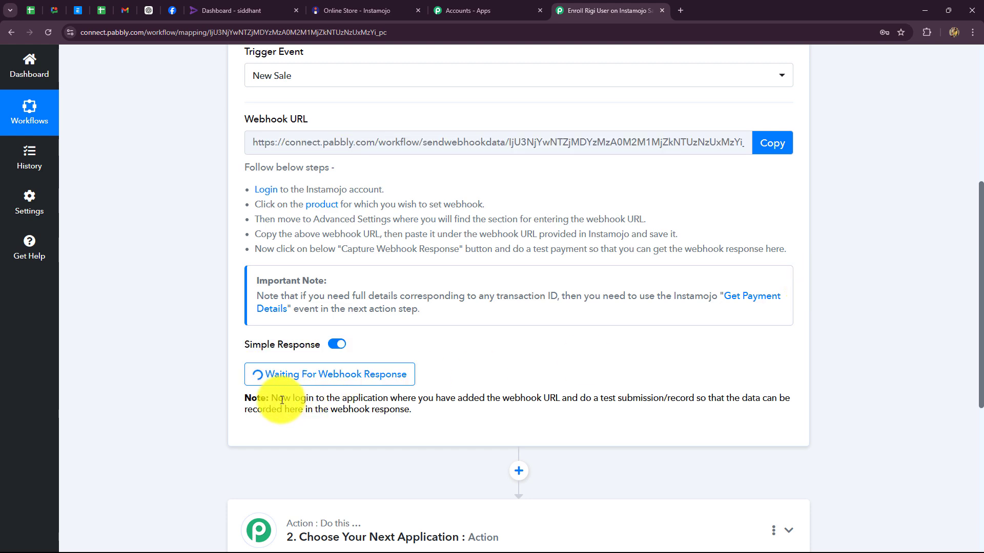
pyautogui.moveTo(282, 400); pyautogui.dragTo(446, 417)
pyautogui.click(548, 352)
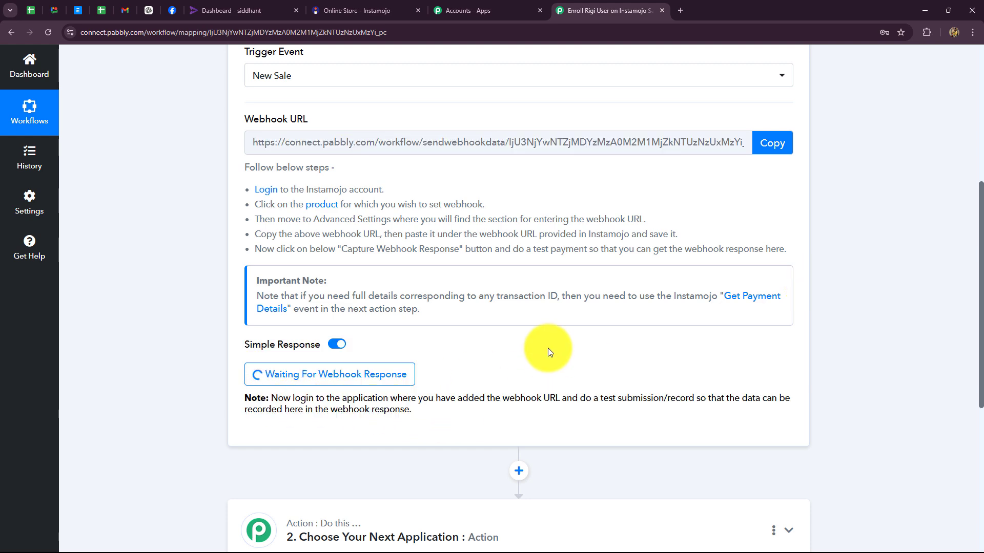
pyautogui.scroll(2, 548, 352)
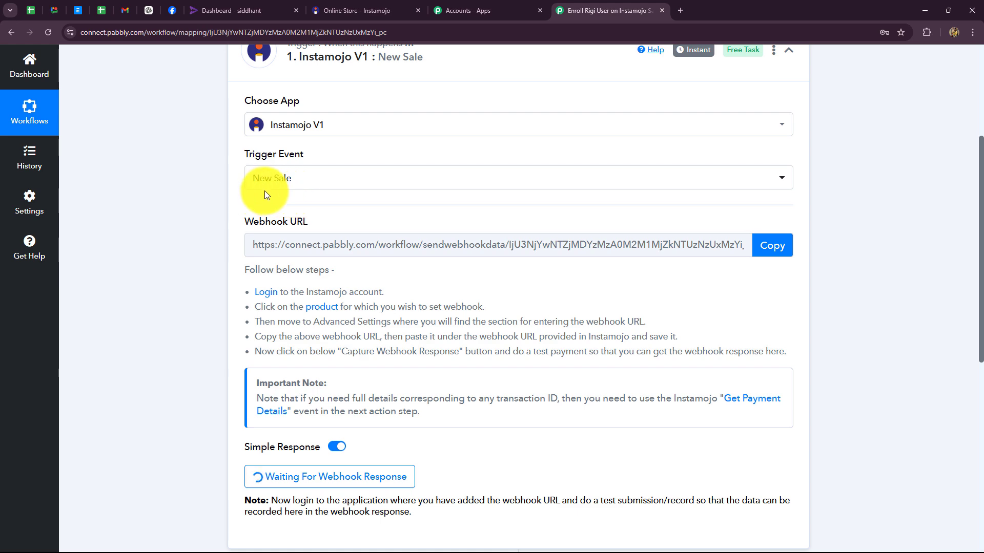
pyautogui.scroll(-3, 177, 334)
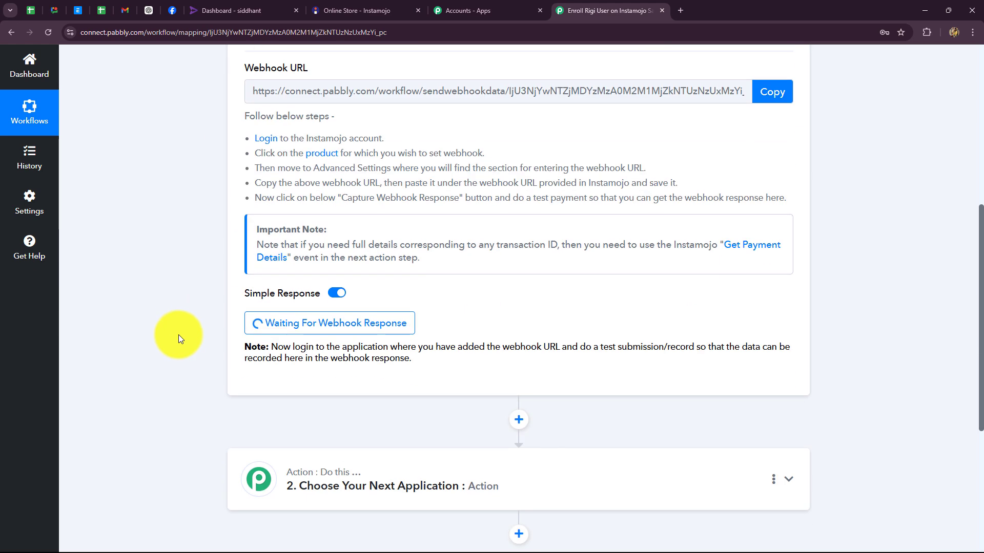
# - Switch back to Instamojo and view the PHP For Programming product's page on the store
pyautogui.click(336, 16)
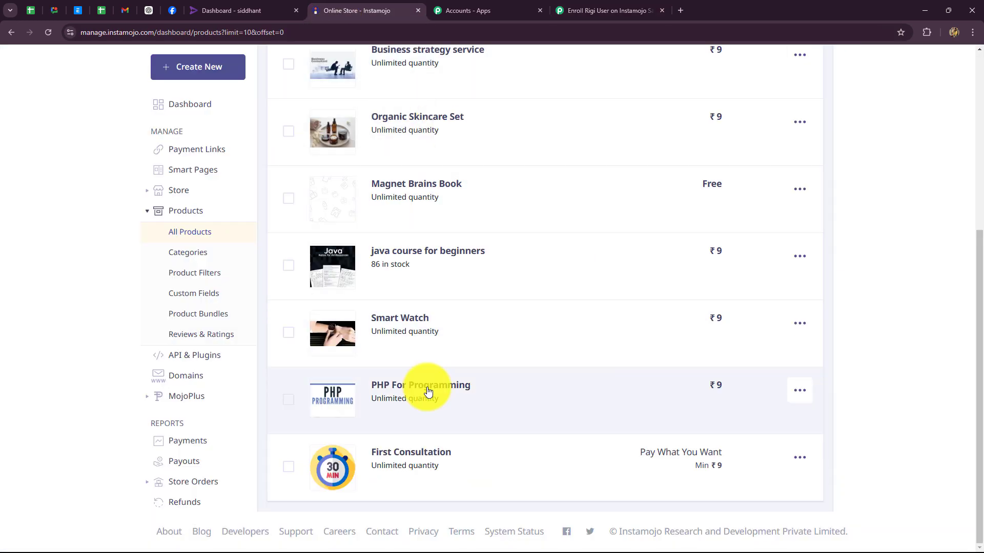
pyautogui.click(428, 392)
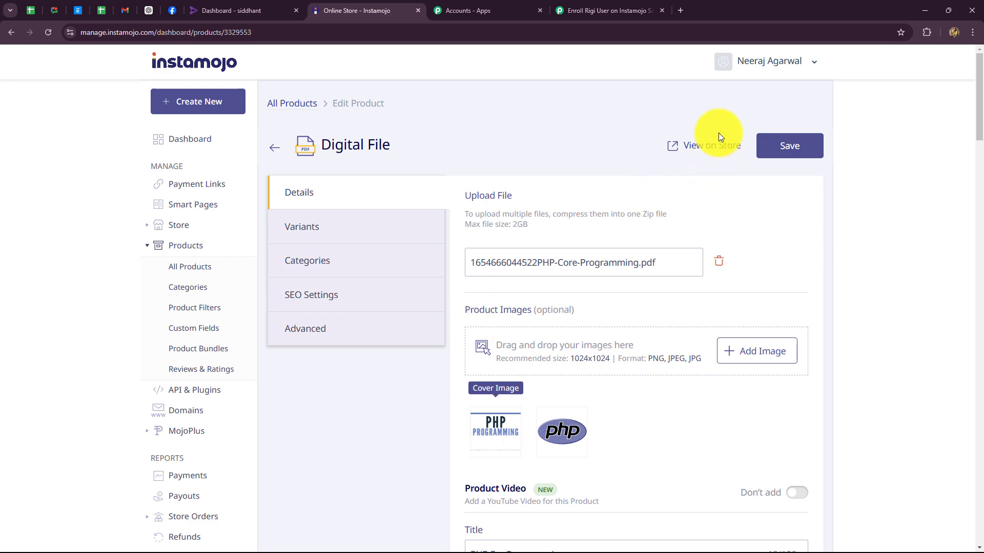
pyautogui.click(711, 149)
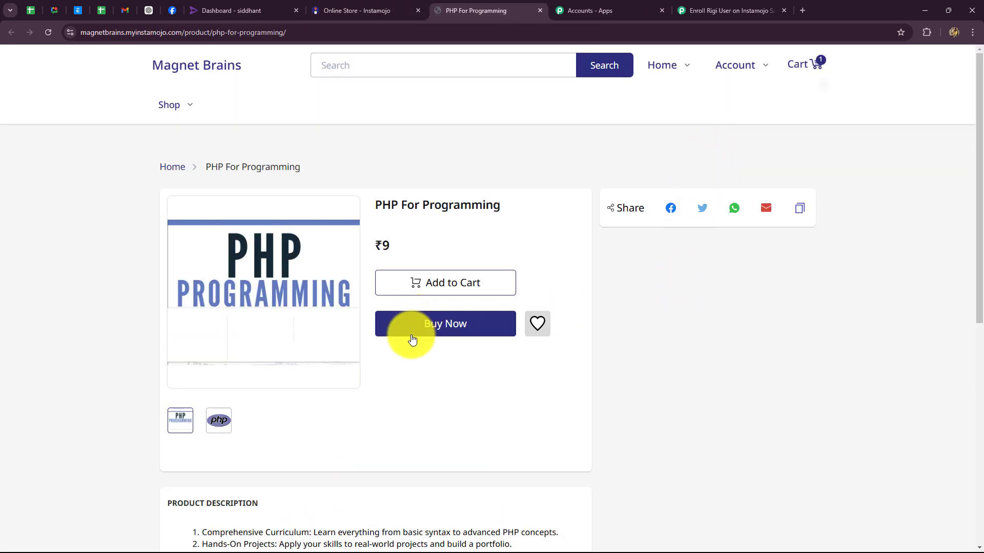
pyautogui.scroll(-5, 377, 433)
pyautogui.scroll(5, 377, 433)
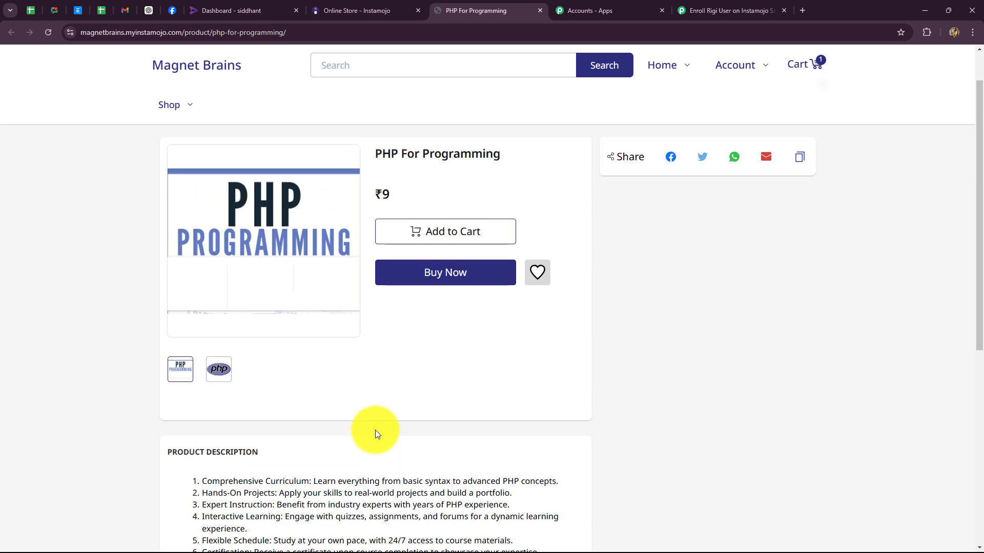
# - Buy the product with the customer's name, e-mail and mobile number, and proceed to payment by Credit / Debit Cards
pyautogui.click(433, 269)
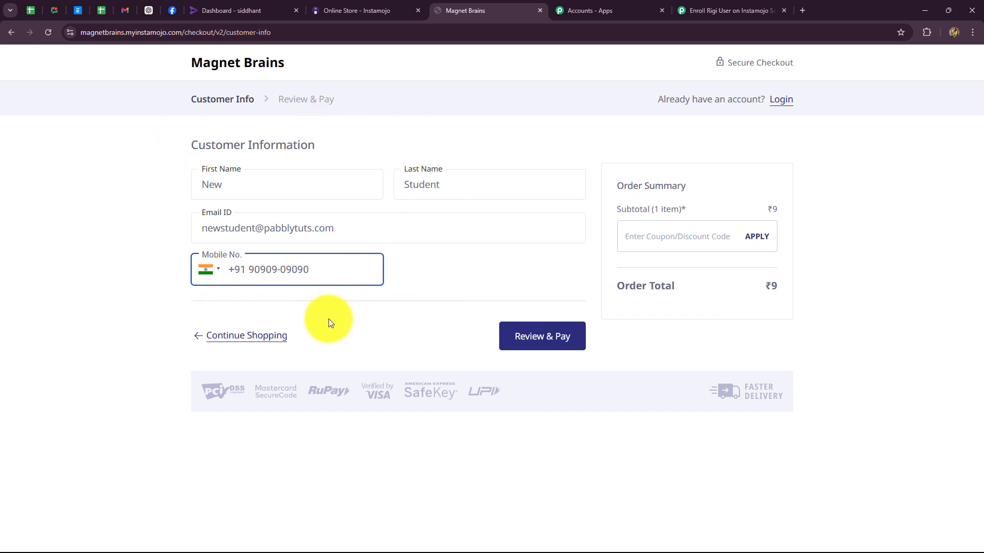
pyautogui.click(548, 342)
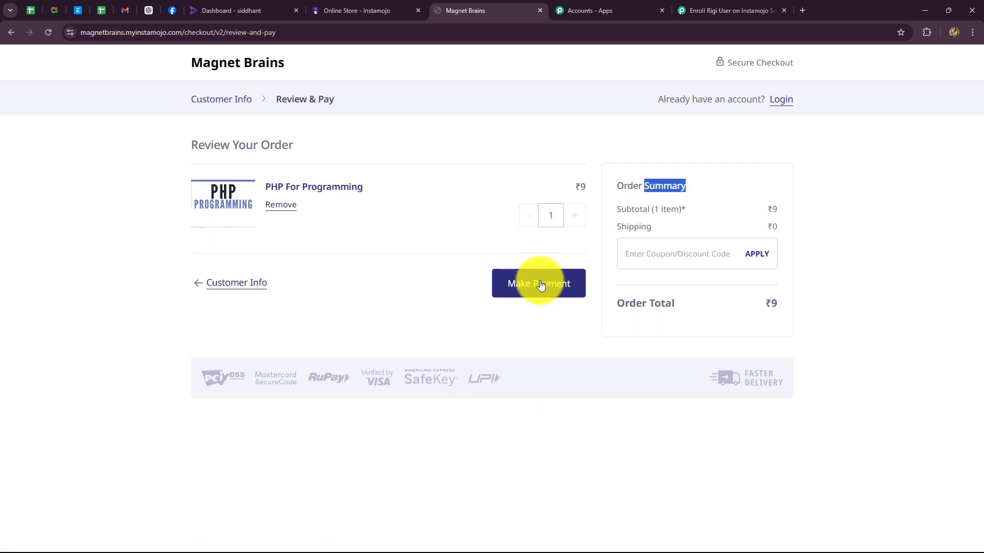
pyautogui.click(539, 284)
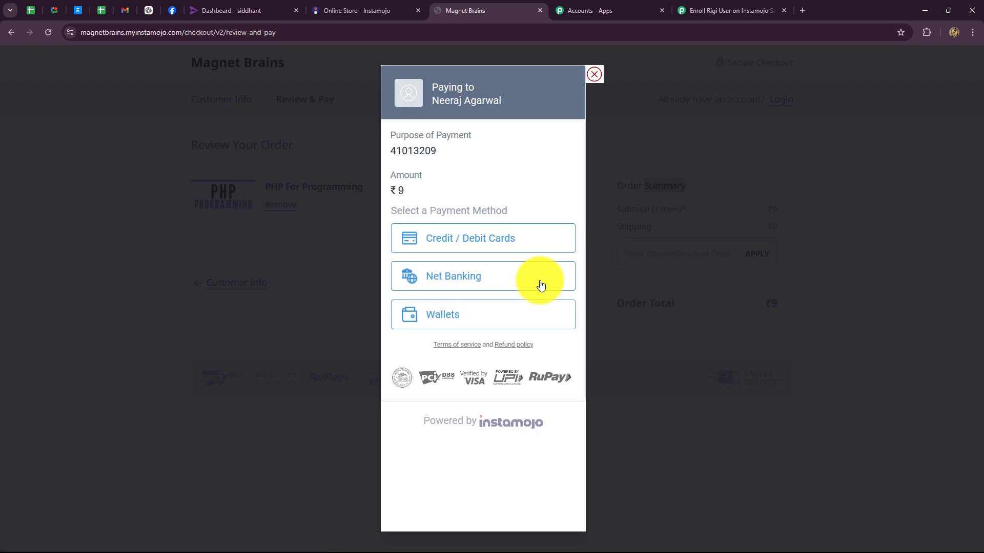
pyautogui.click(455, 242)
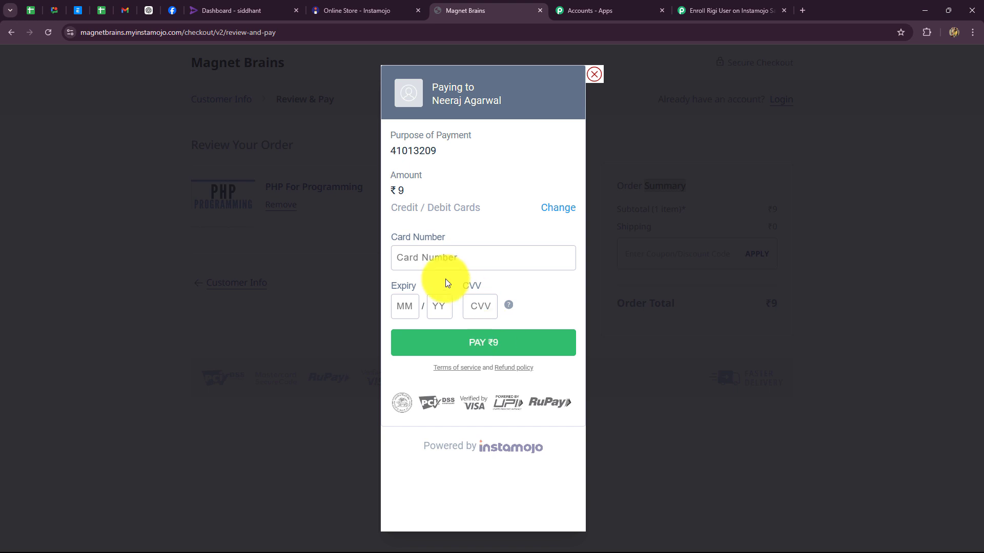
pyautogui.click(435, 258)
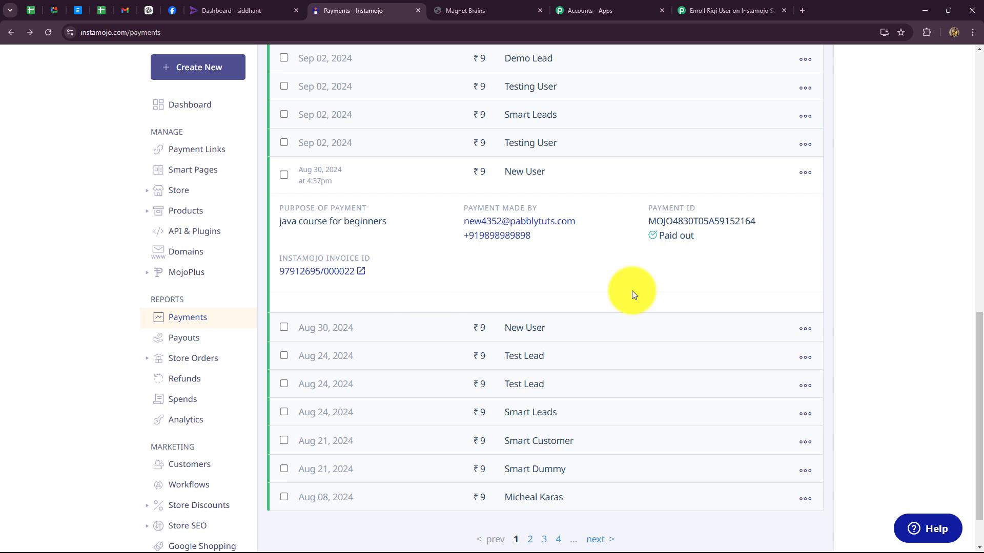
# - Switch to the Pabbly Connect workflow and examine the buyer and payment details in the received webhook response
pyautogui.click(699, 14)
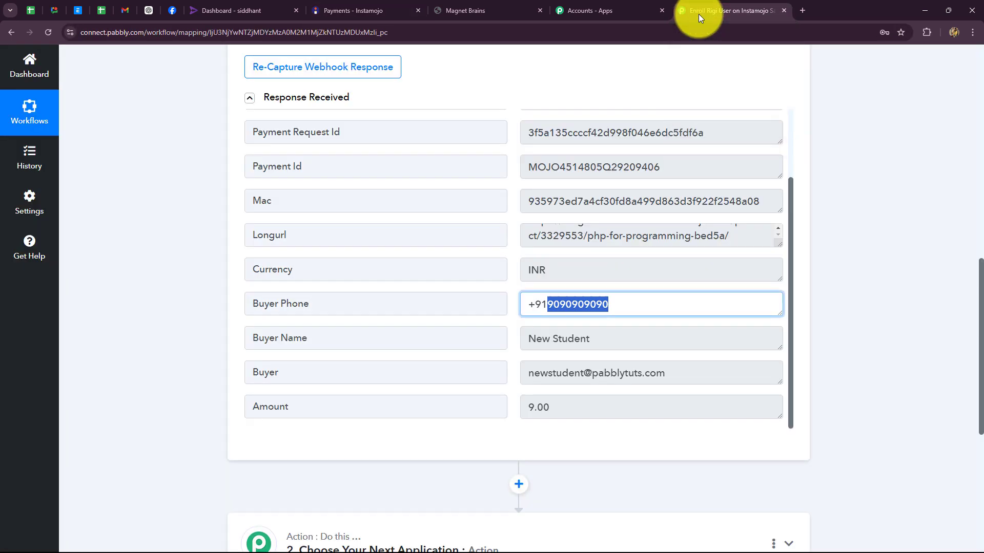
pyautogui.click(860, 345)
pyautogui.scroll(3, 902, 324)
pyautogui.scroll(-3, 901, 324)
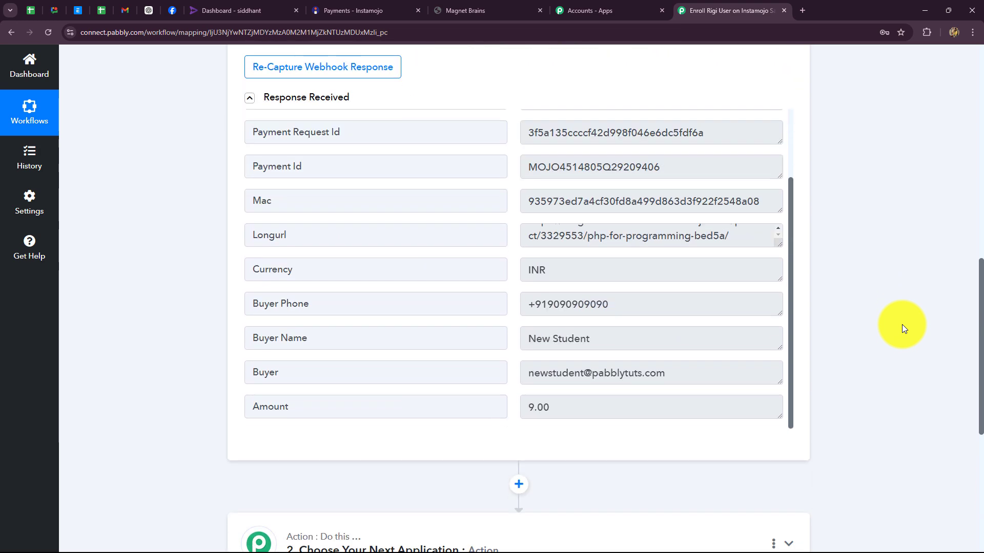
pyautogui.scroll(2, 904, 327)
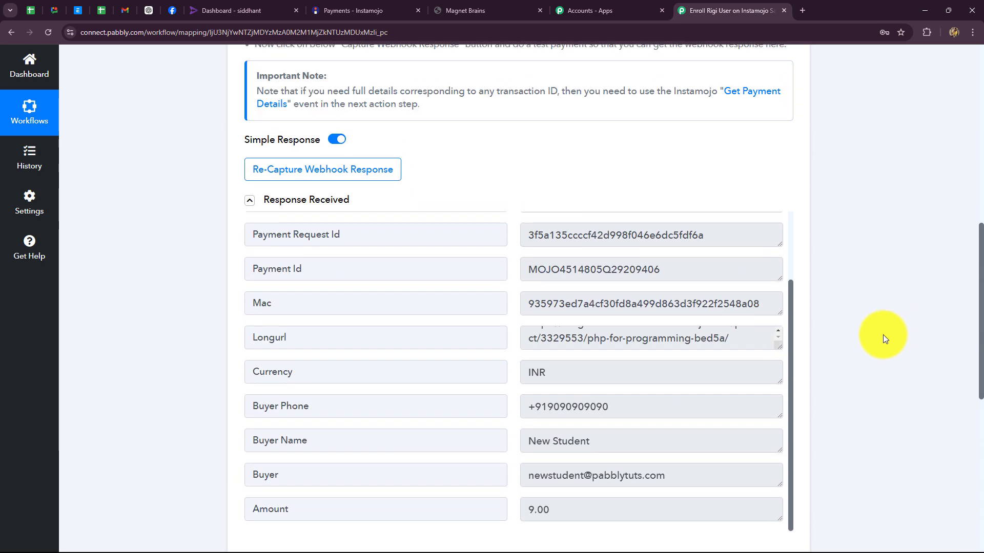
pyautogui.click(707, 235)
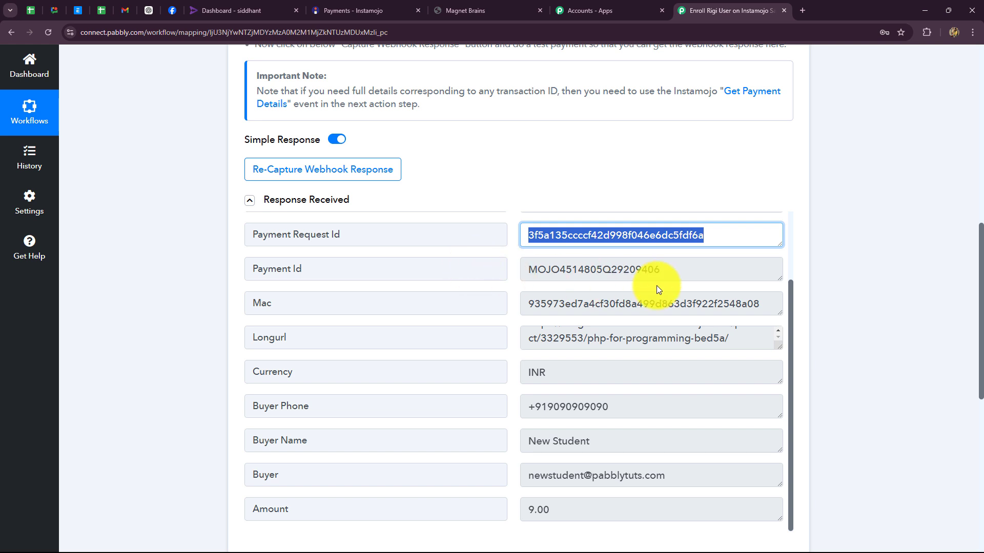
# - Examine the payment ID, MAC, currency, buyer details and amount fields in the received webhook response
pyautogui.click(692, 273)
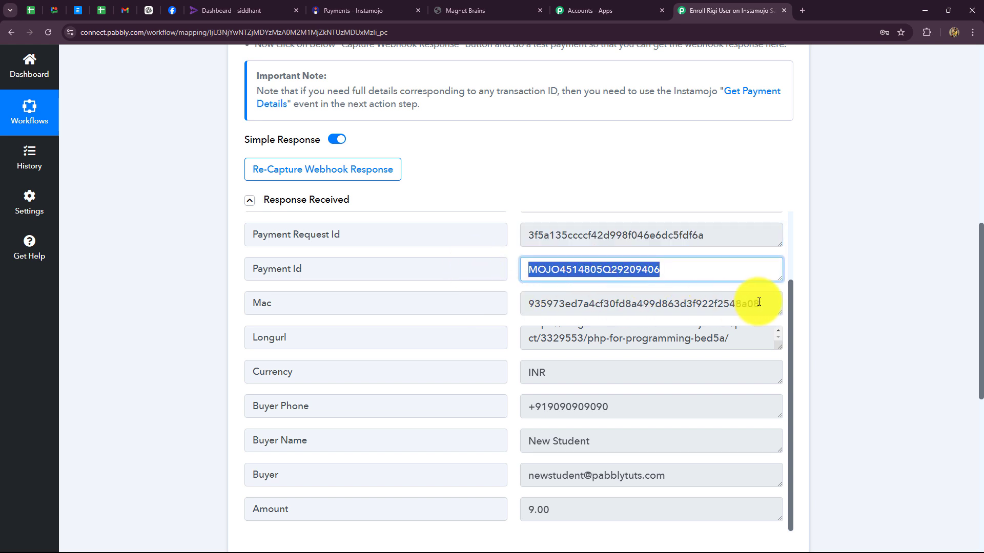
pyautogui.moveTo(759, 302); pyautogui.dragTo(479, 301)
pyautogui.click(478, 301)
pyautogui.scroll(-2, 650, 377)
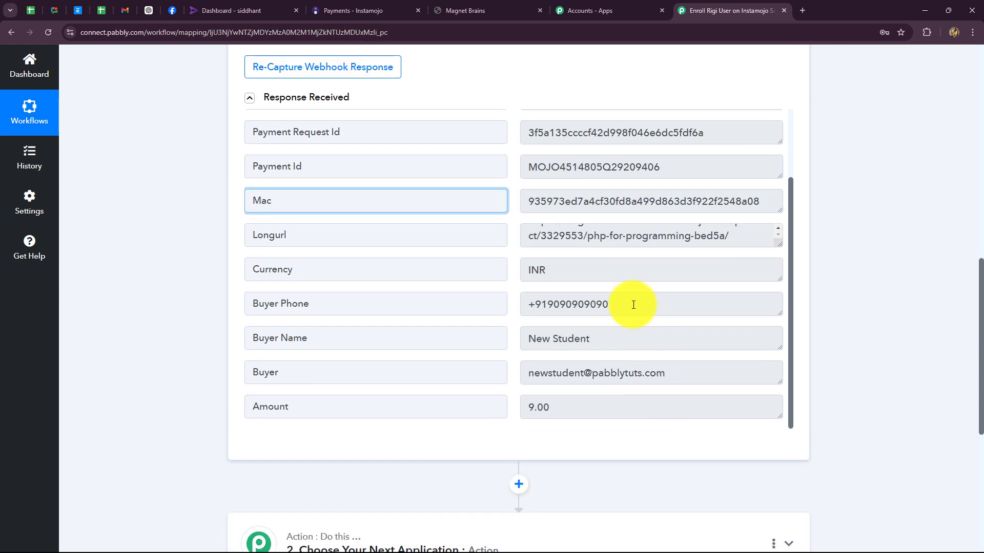
pyautogui.click(527, 270)
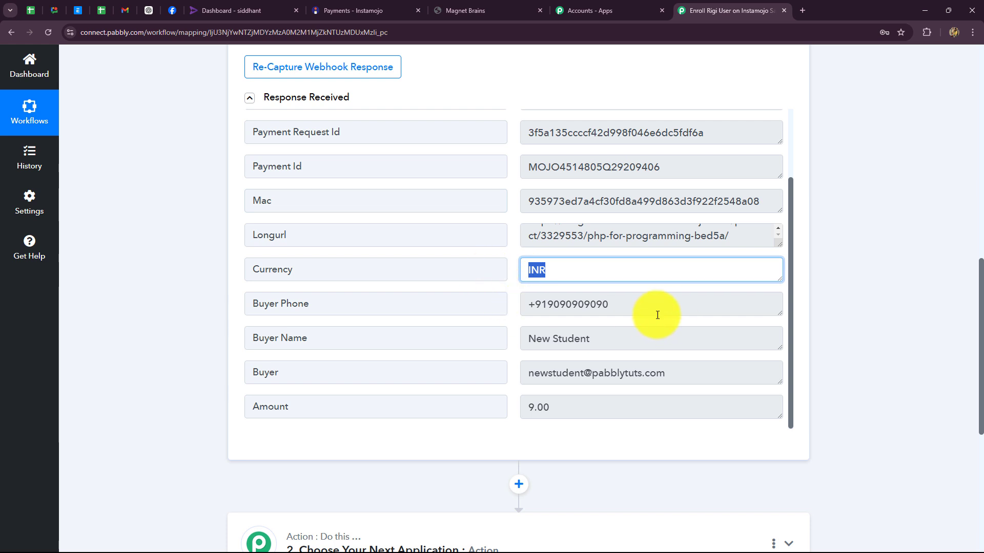
pyautogui.click(604, 314)
pyautogui.click(599, 343)
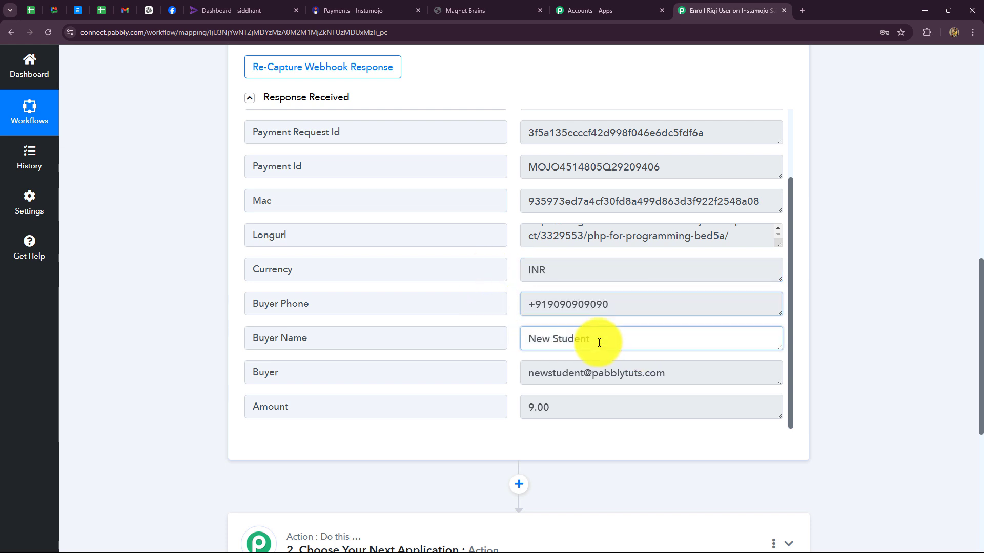
pyautogui.click(686, 372)
pyautogui.click(599, 406)
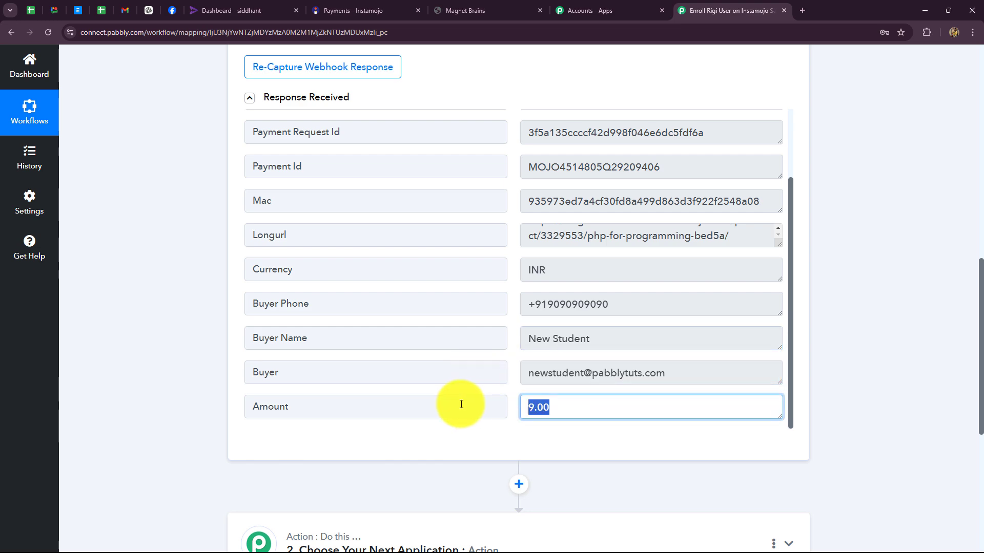
# - Collapse the Instamojo trigger step and switch to Rigi to view the course list
pyautogui.scroll(12, 894, 347)
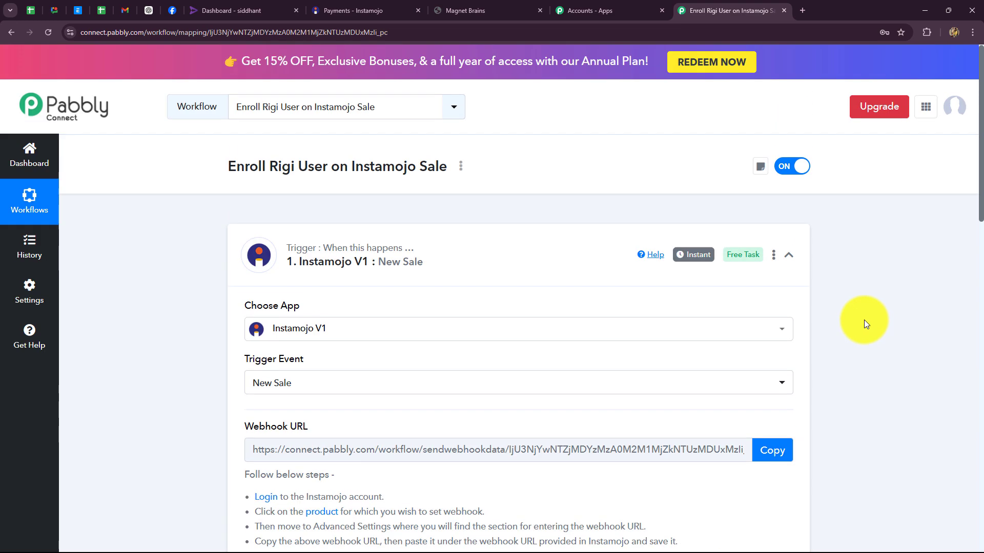
pyautogui.click(788, 256)
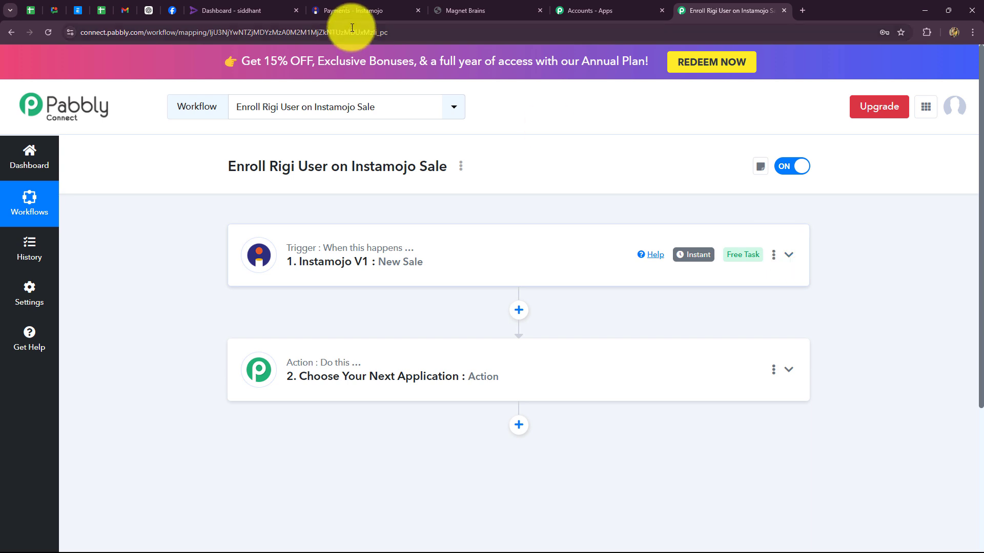
pyautogui.click(222, 8)
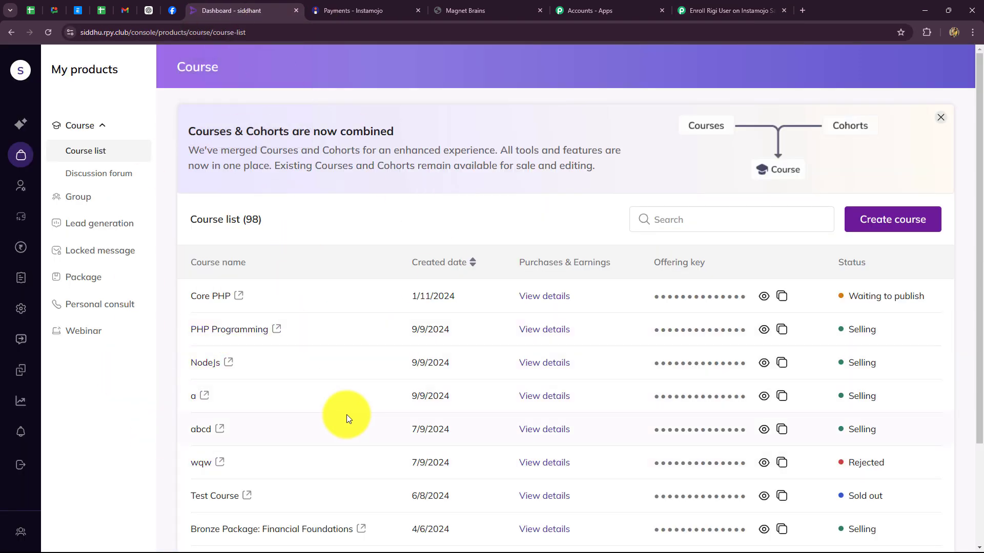
# - Return to the Pabbly Connect workflow and set the second step to Rigi with the Import User action event
pyautogui.click(693, 8)
pyautogui.click(366, 215)
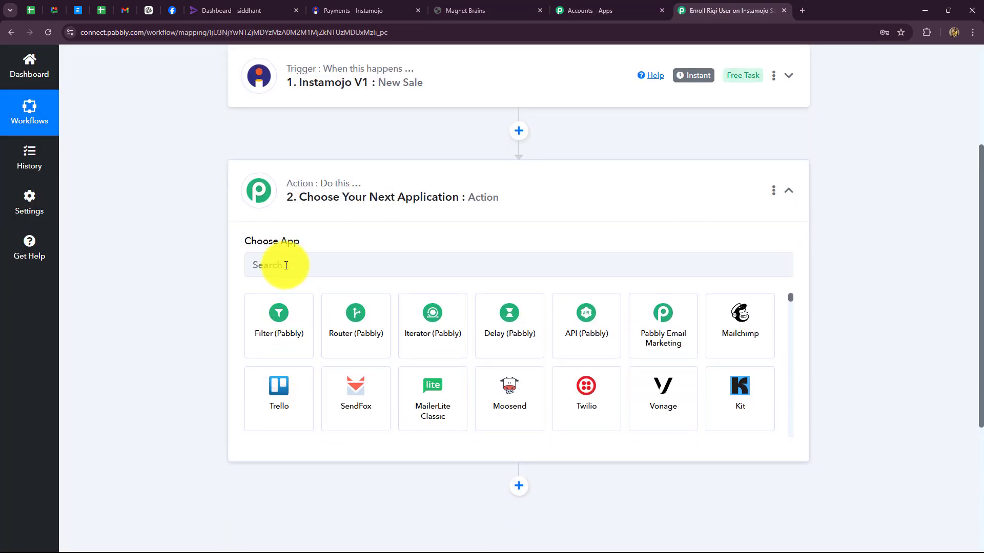
pyautogui.click(286, 265)
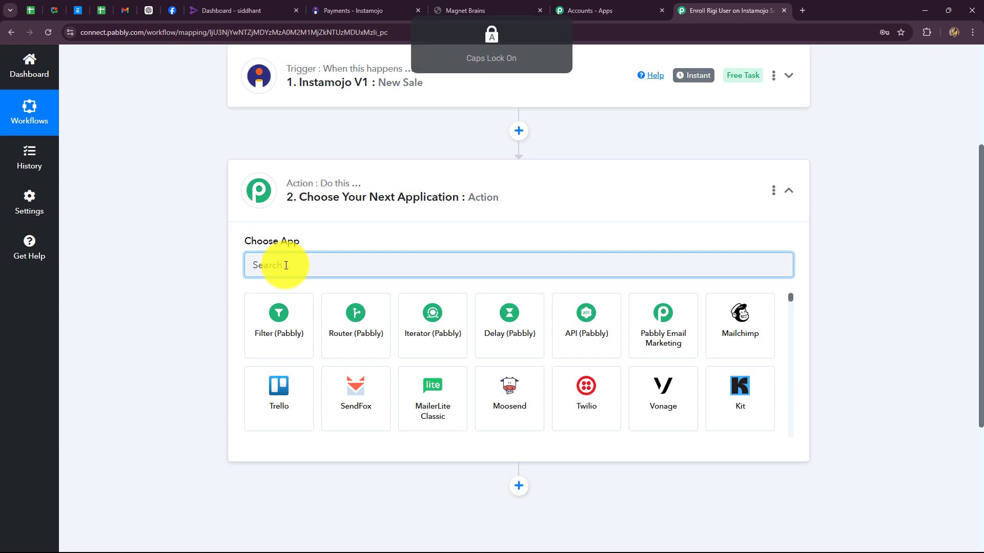
pyautogui.write('Rigi')
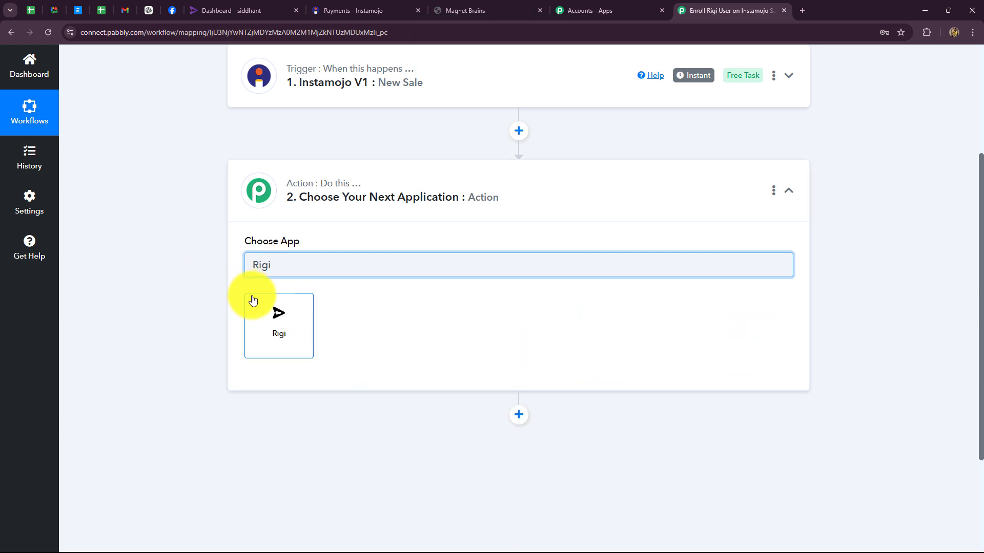
pyautogui.click(277, 314)
pyautogui.click(303, 318)
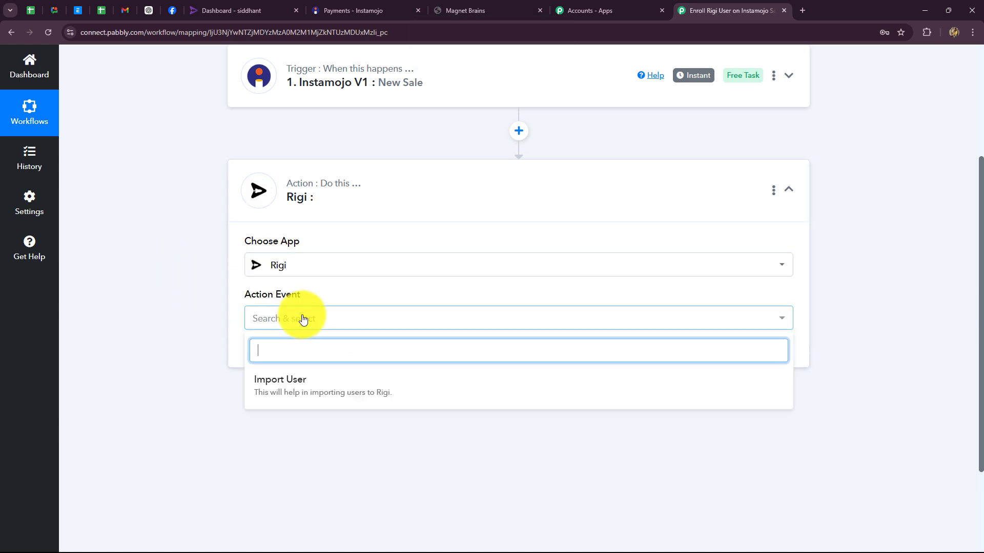
pyautogui.click(308, 395)
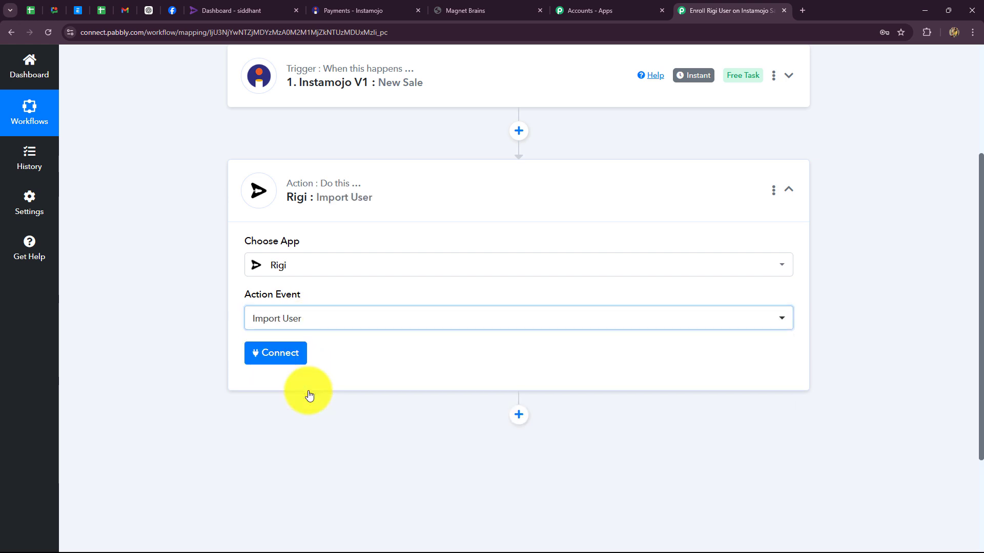
# - Start adding a new Rigi connection for the Import User action and read the instructions for obtaining the token
pyautogui.click(303, 357)
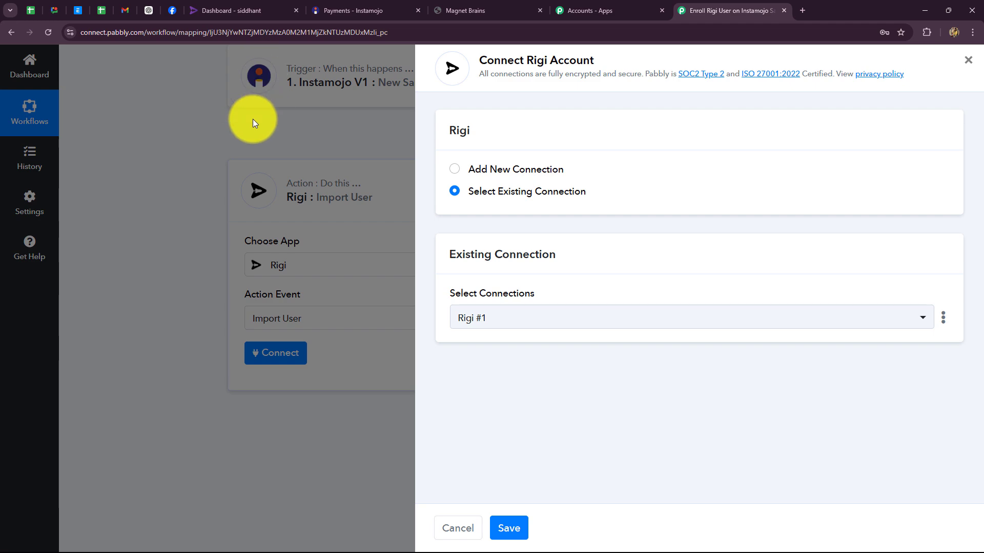
pyautogui.click(239, 11)
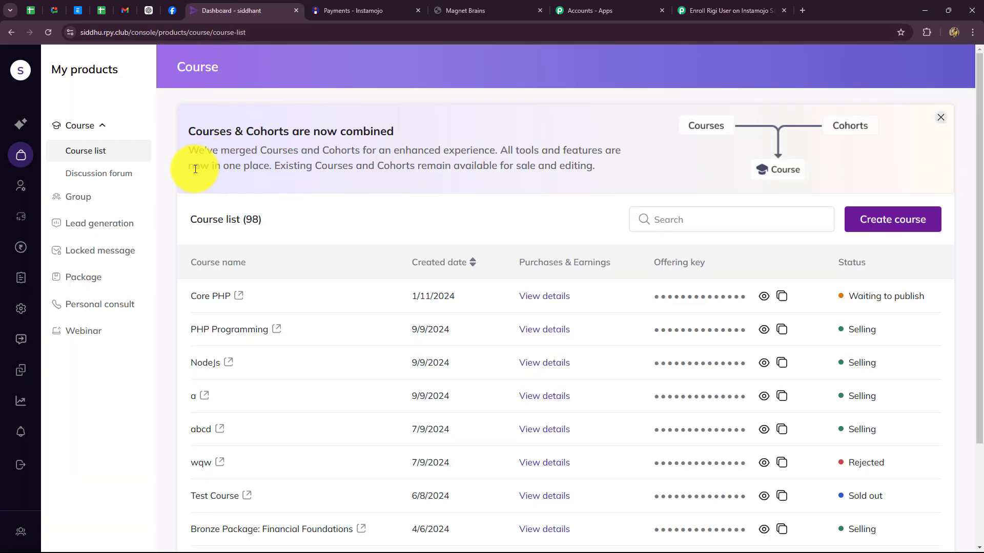
pyautogui.click(718, 10)
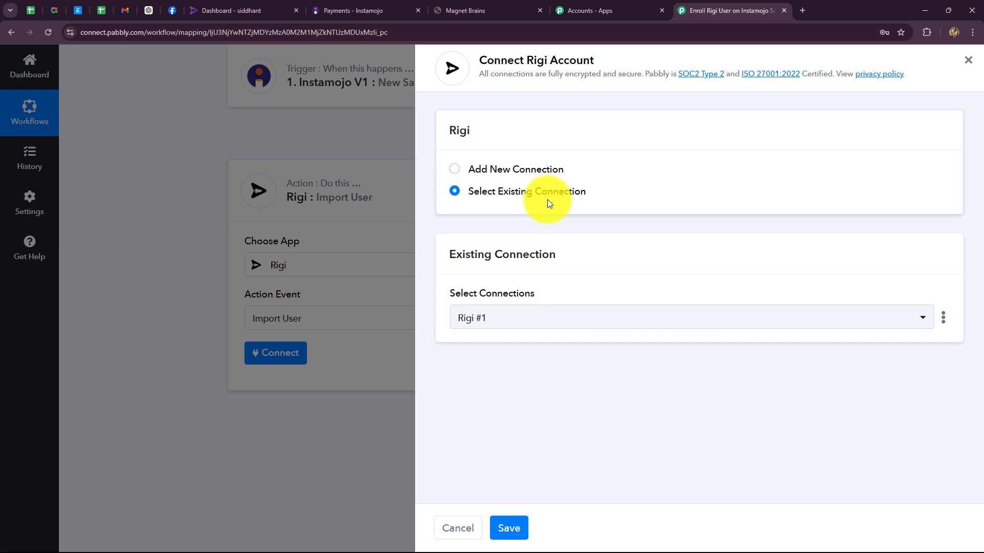
pyautogui.click(456, 170)
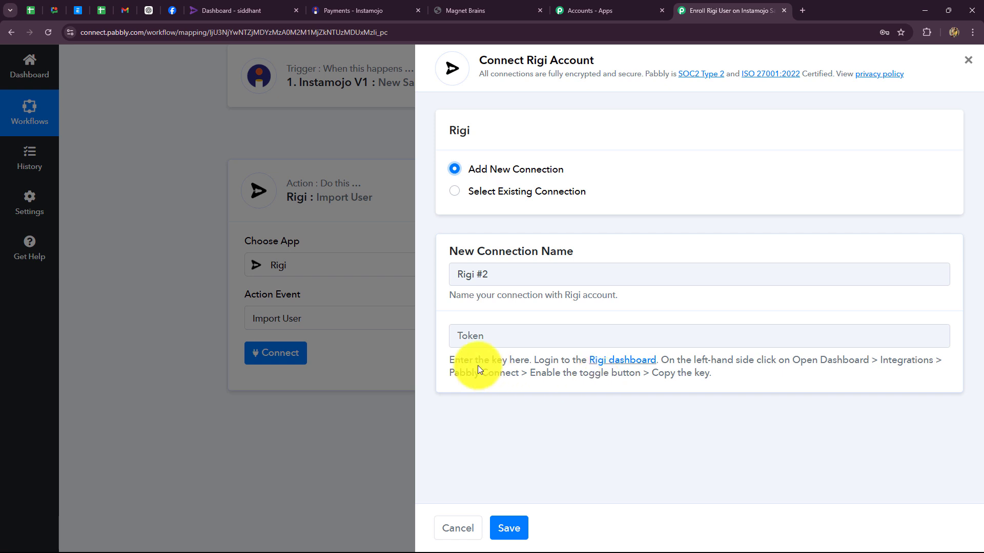
pyautogui.moveTo(449, 363); pyautogui.dragTo(753, 379)
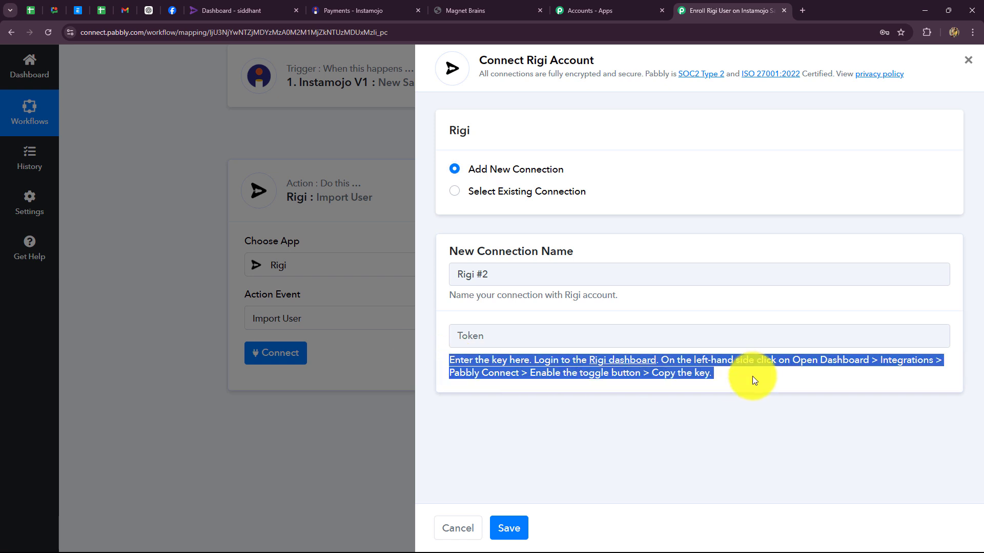
pyautogui.click(748, 378)
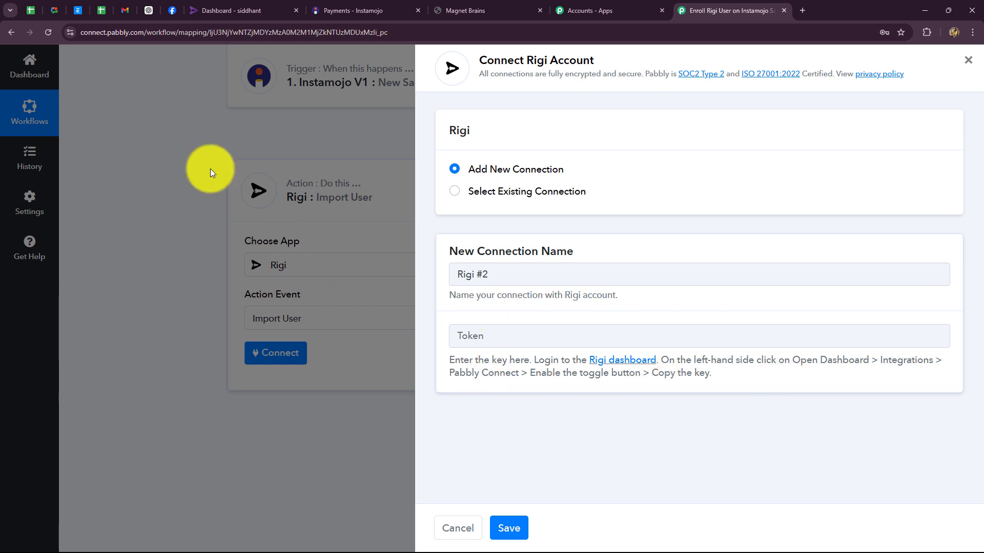
# - Switch to the Rigi dashboard, open its Pabbly integration and copy the Pabbly key
pyautogui.click(232, 8)
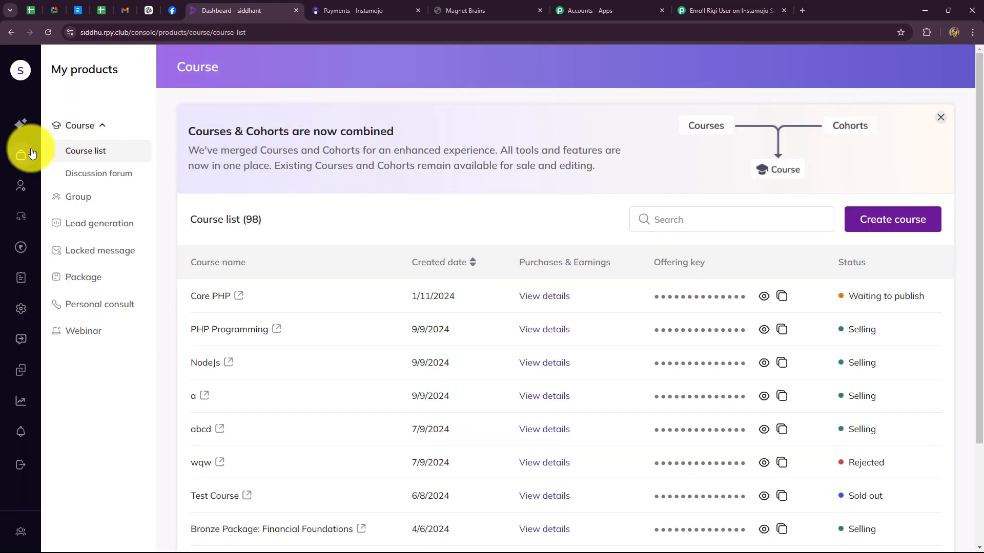
pyautogui.click(20, 124)
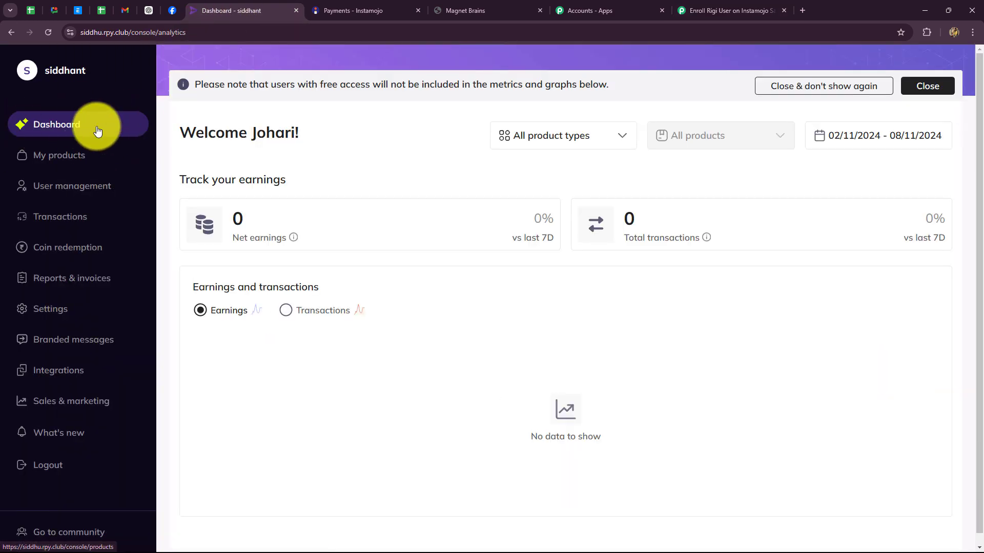
pyautogui.click(76, 373)
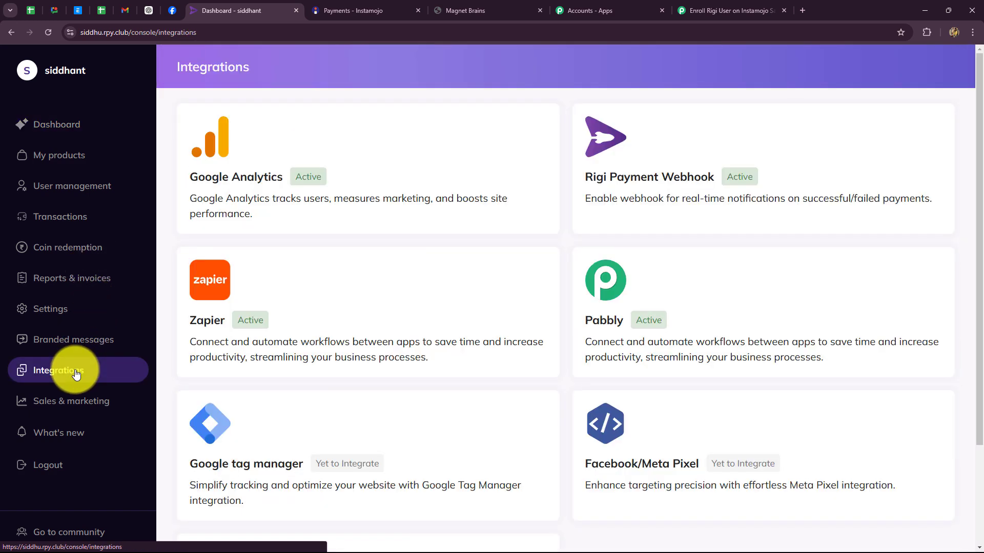
pyautogui.scroll(-3, 794, 352)
pyautogui.scroll(3, 797, 351)
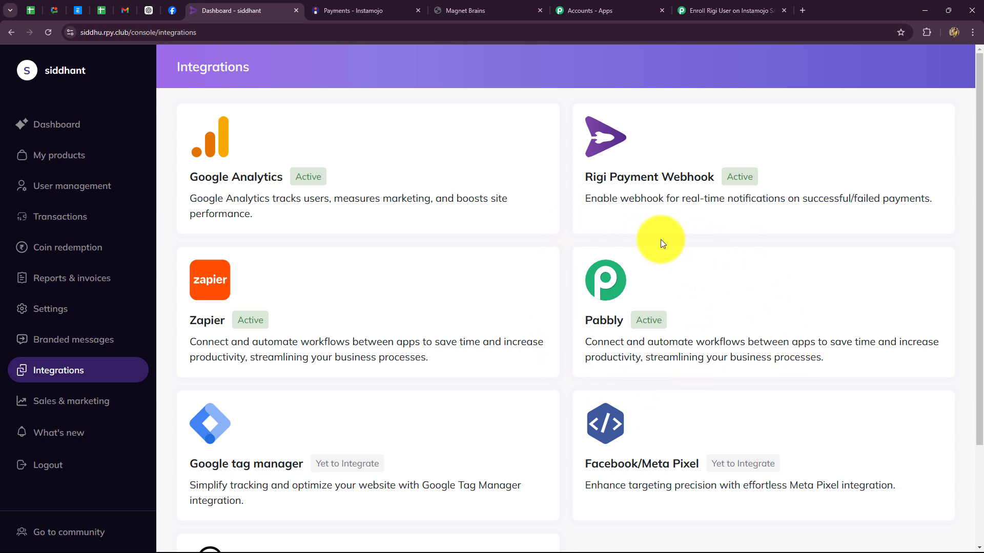
pyautogui.click(598, 282)
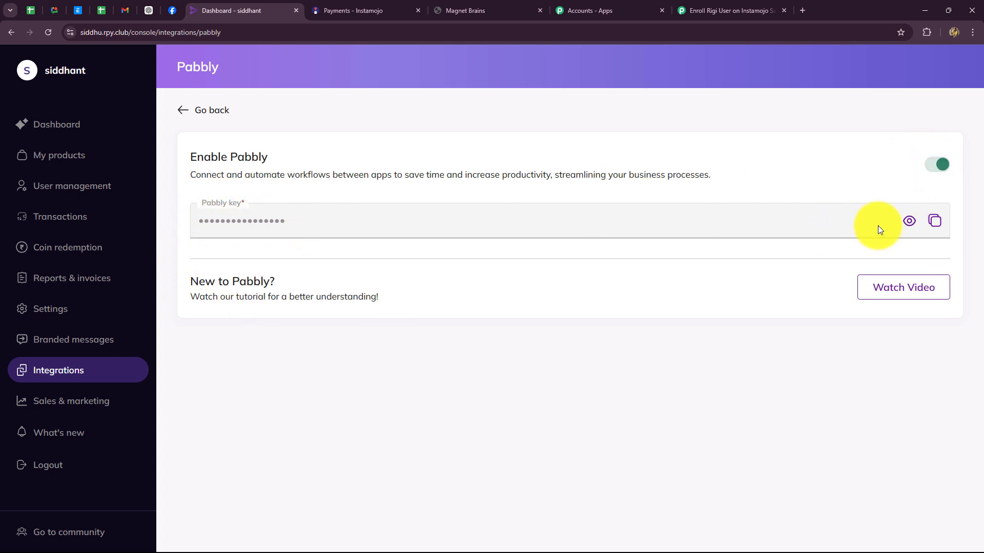
pyautogui.click(934, 220)
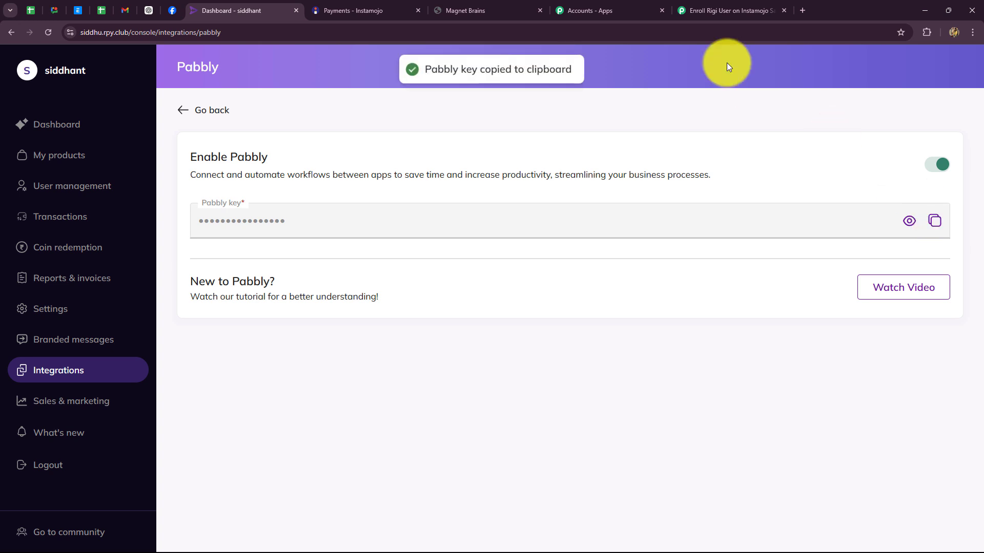
# - Return to the Pabbly Connect workflow, paste the copied key as the new Rigi connection's token and save the connection
pyautogui.click(694, 9)
pyautogui.click(487, 336)
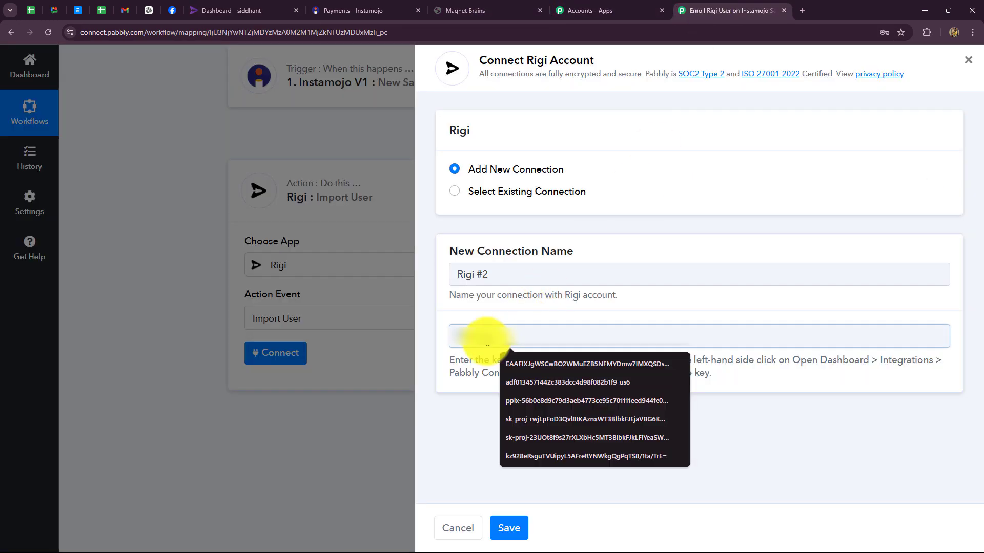
pyautogui.hotkey('ctrl', 'v')
pyautogui.click(507, 528)
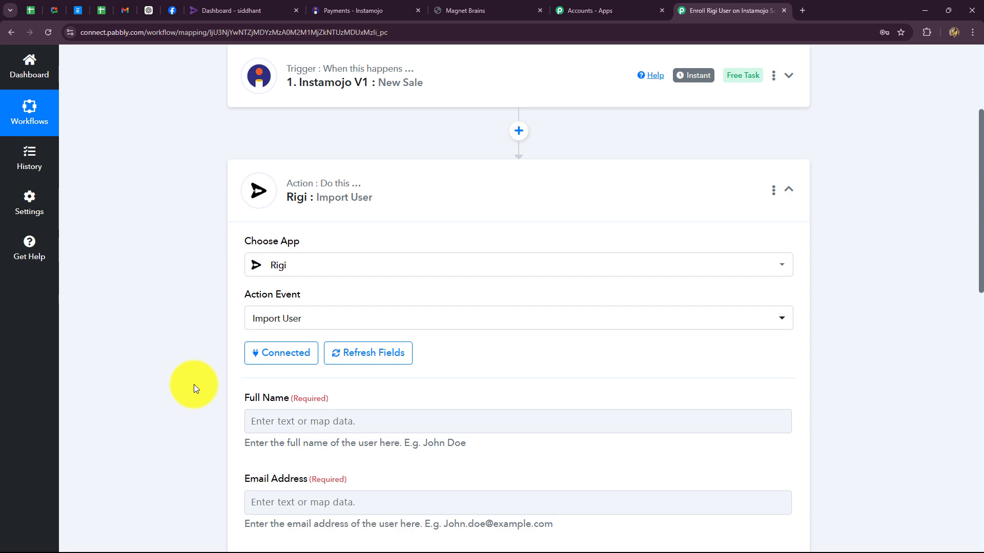
# - Review the Import User fields and map Full Name to the Buyer Name from the Instamojo New Sale response
pyautogui.scroll(-4, 194, 388)
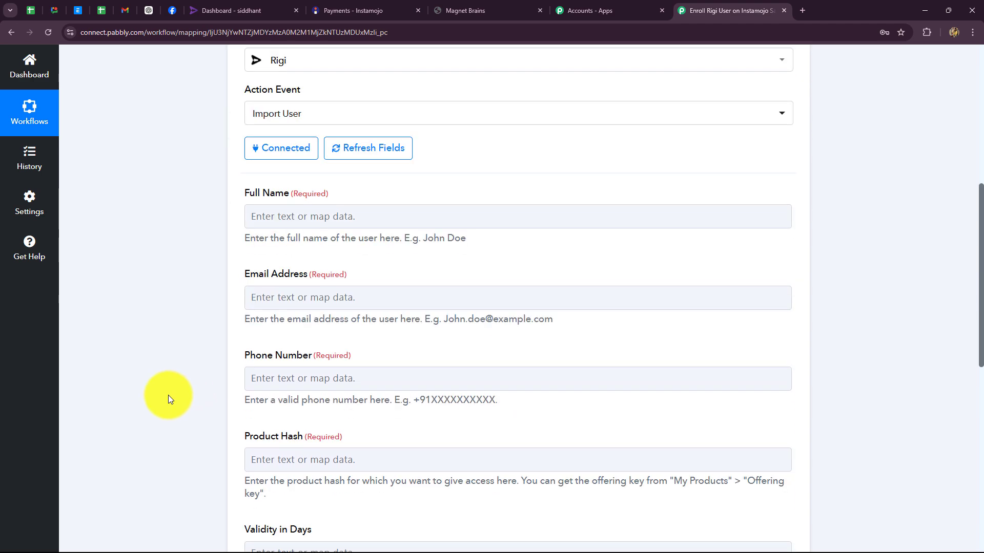
pyautogui.scroll(-4, 166, 395)
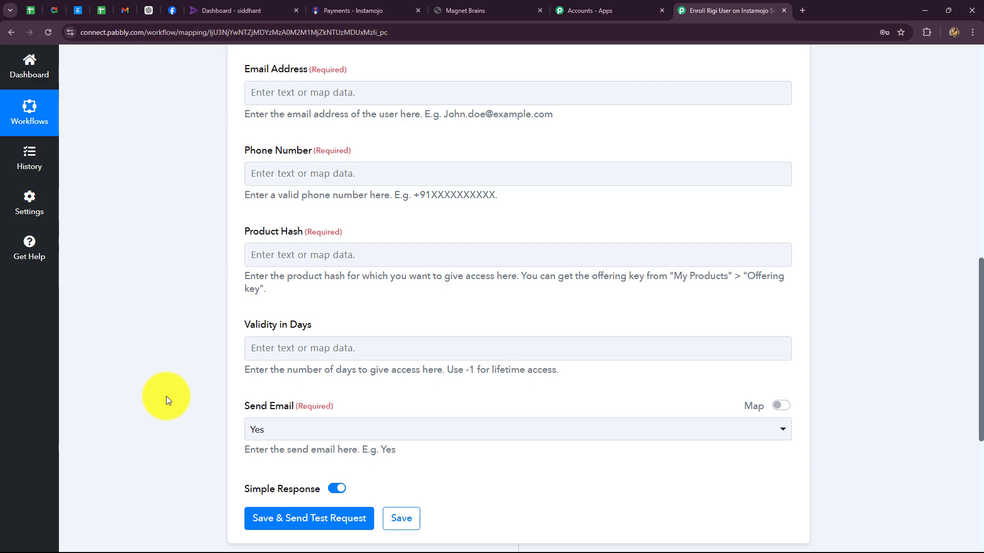
pyautogui.scroll(4, 166, 395)
pyautogui.scroll(-4, 166, 395)
pyautogui.scroll(4, 166, 396)
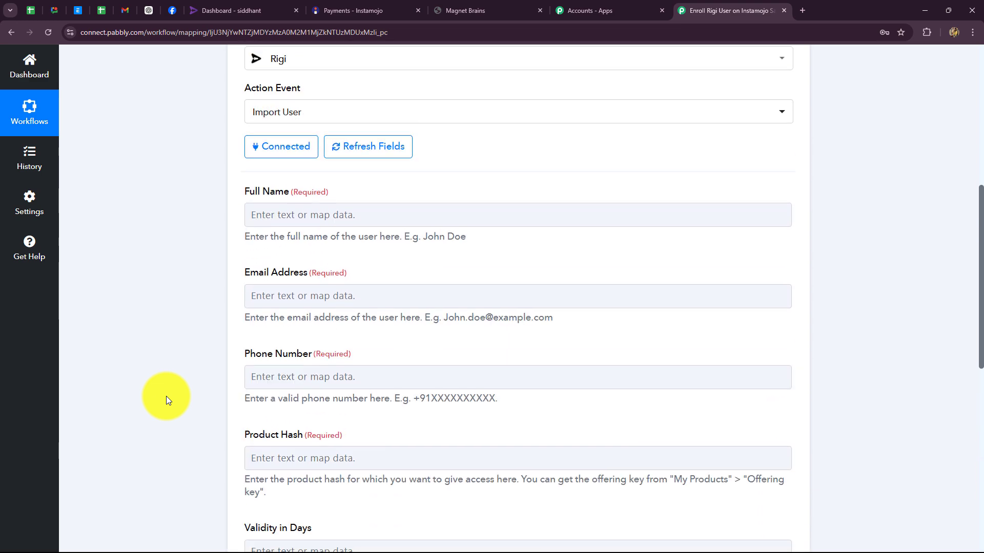
pyautogui.click(303, 217)
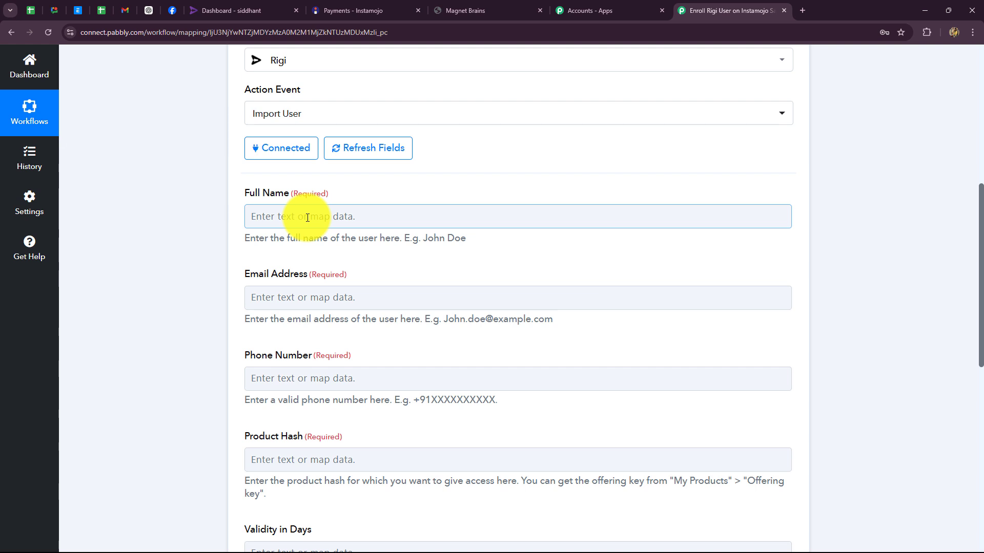
pyautogui.click(307, 217)
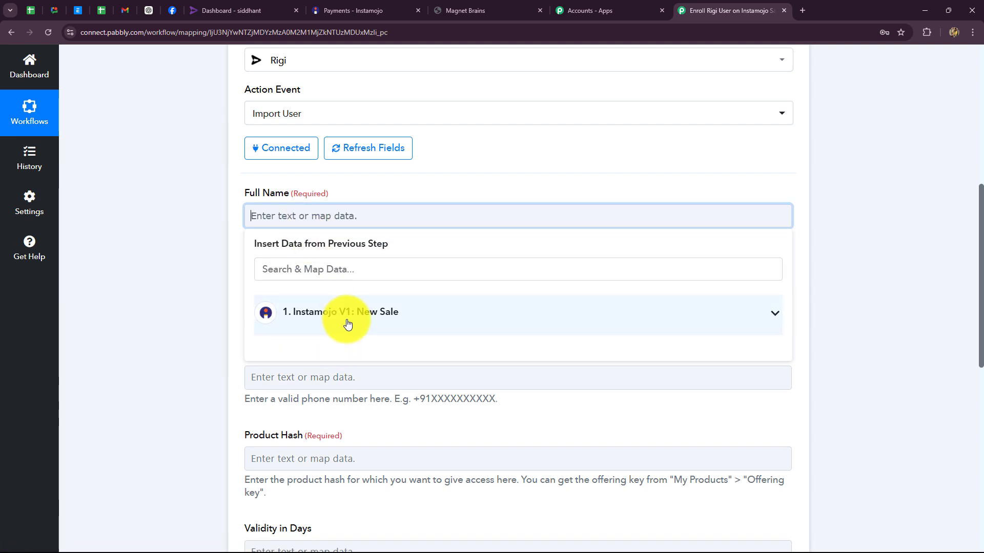
pyautogui.click(347, 324)
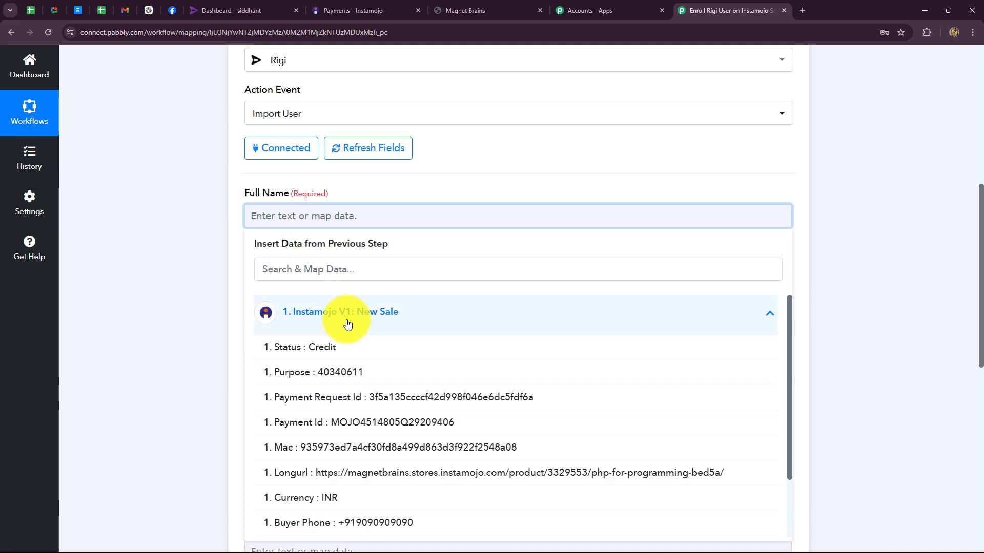
pyautogui.scroll(-2, 389, 389)
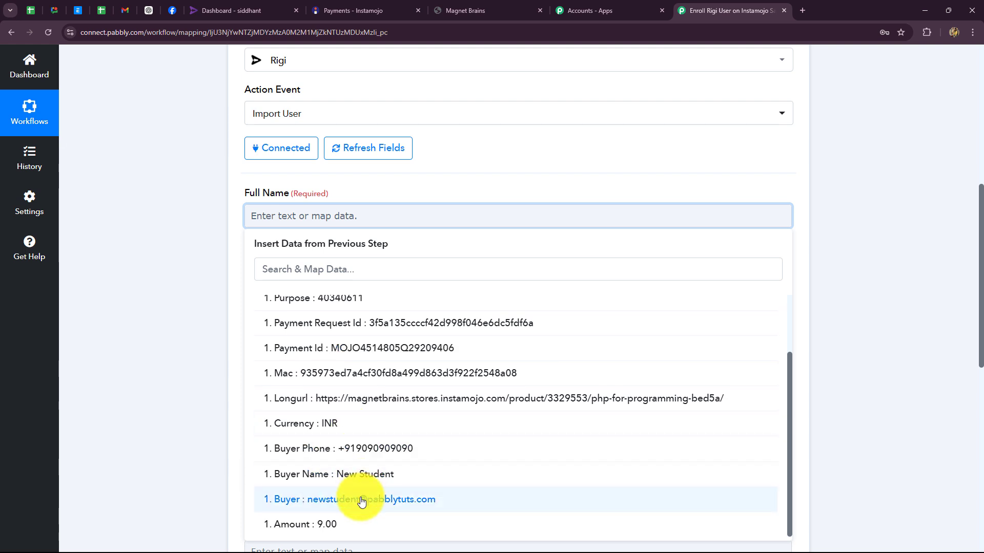
pyautogui.click(358, 476)
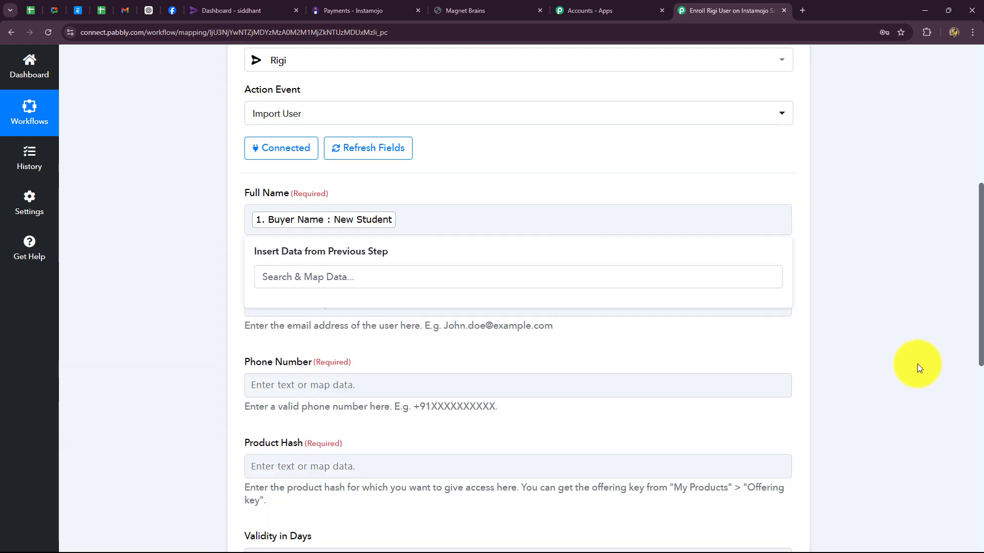
# - Map the Import User action's Email Address to the Buyer value from the Instamojo New Sale response
pyautogui.click(918, 368)
pyautogui.scroll(-1, 251, 278)
pyautogui.click(268, 252)
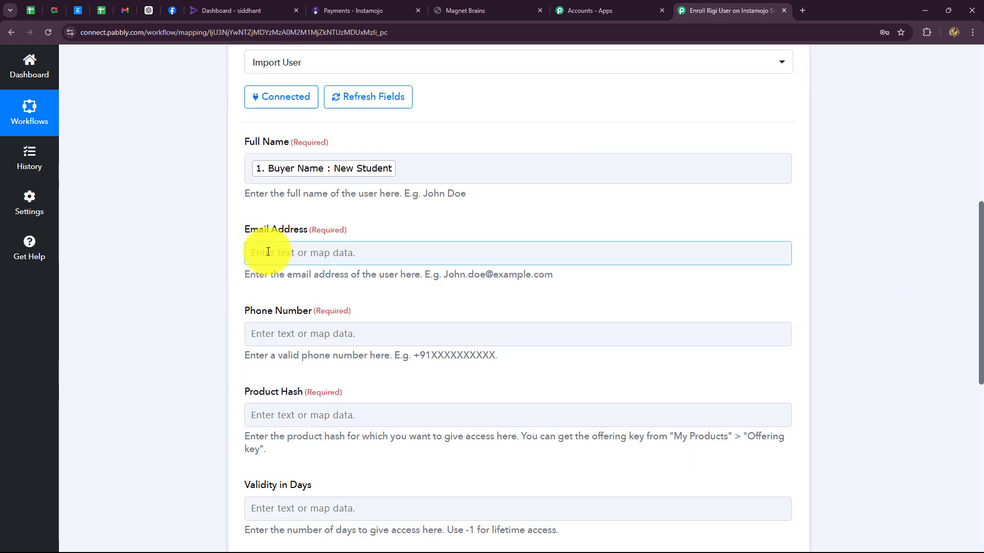
pyautogui.click(286, 352)
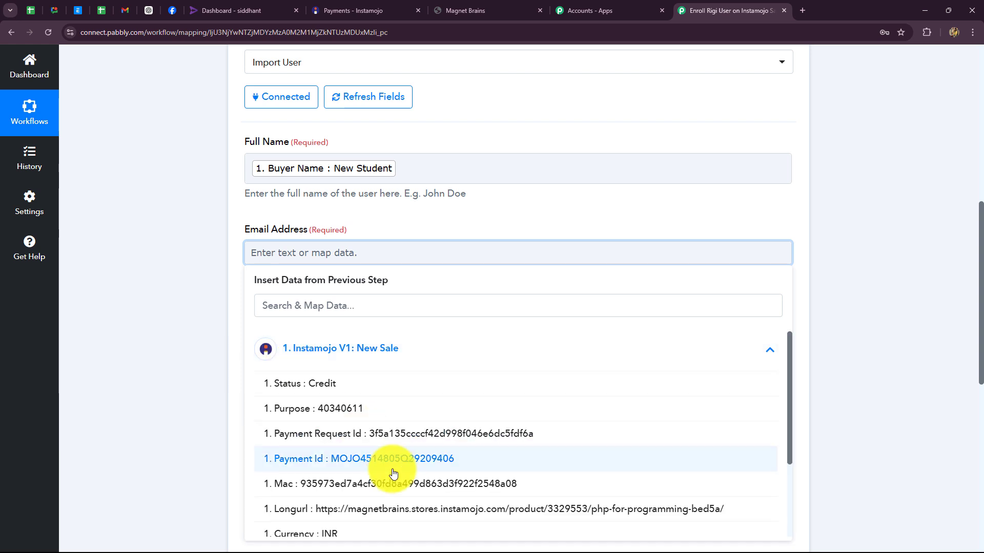
pyautogui.scroll(-1, 390, 476)
pyautogui.click(374, 501)
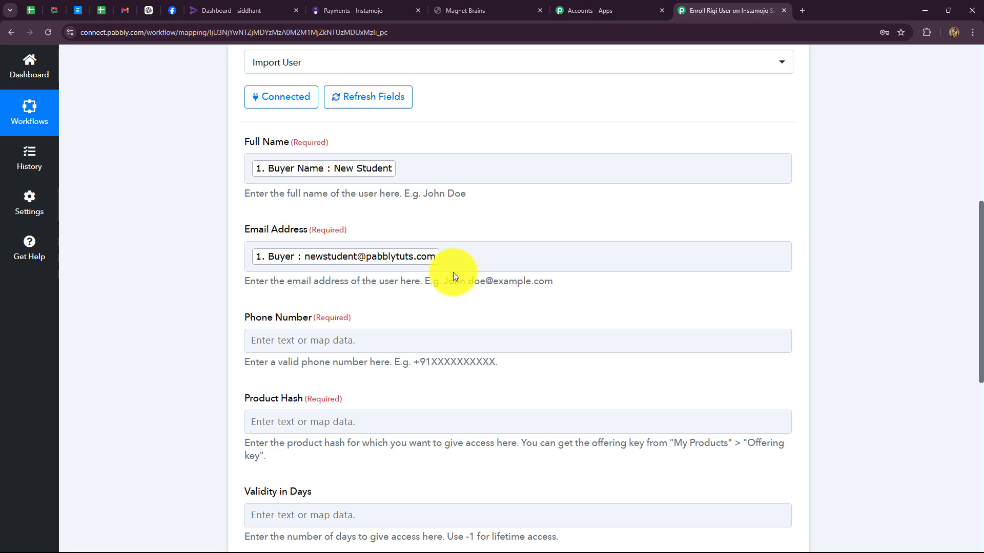
# - Map the Phone Number to the Buyer Phone value from the Instamojo New Sale response
pyautogui.scroll(-3, 452, 273)
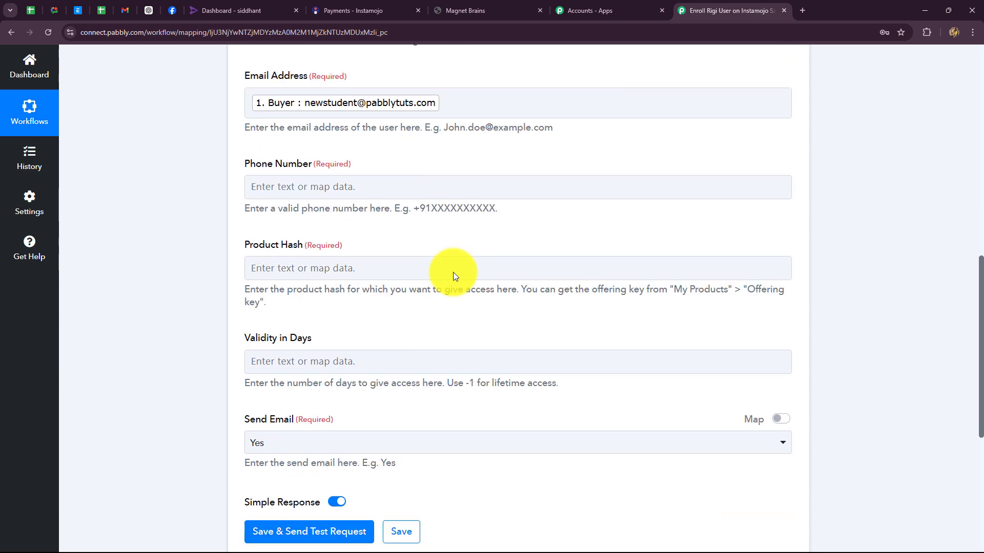
pyautogui.click(378, 183)
pyautogui.click(384, 283)
pyautogui.click(374, 492)
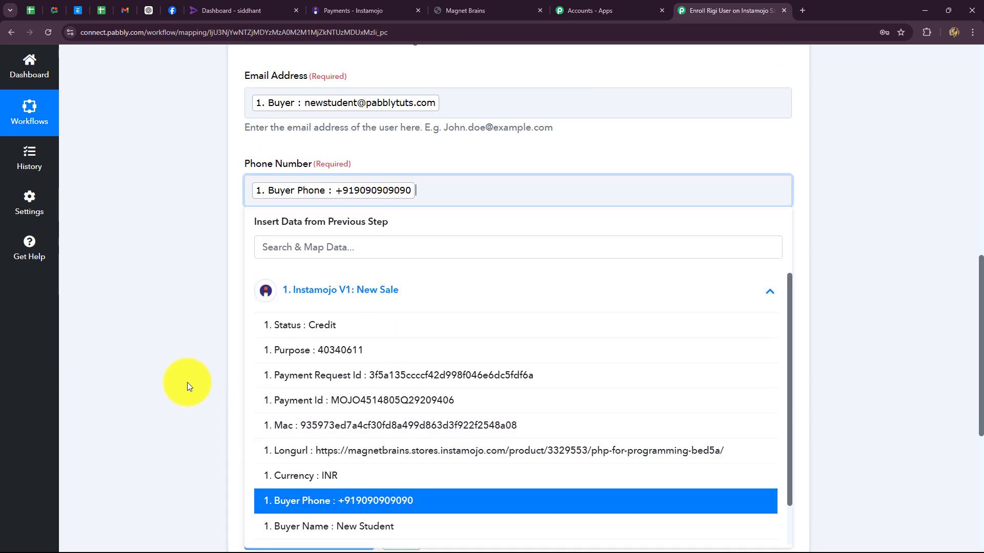
pyautogui.click(186, 384)
pyautogui.scroll(-2, 192, 371)
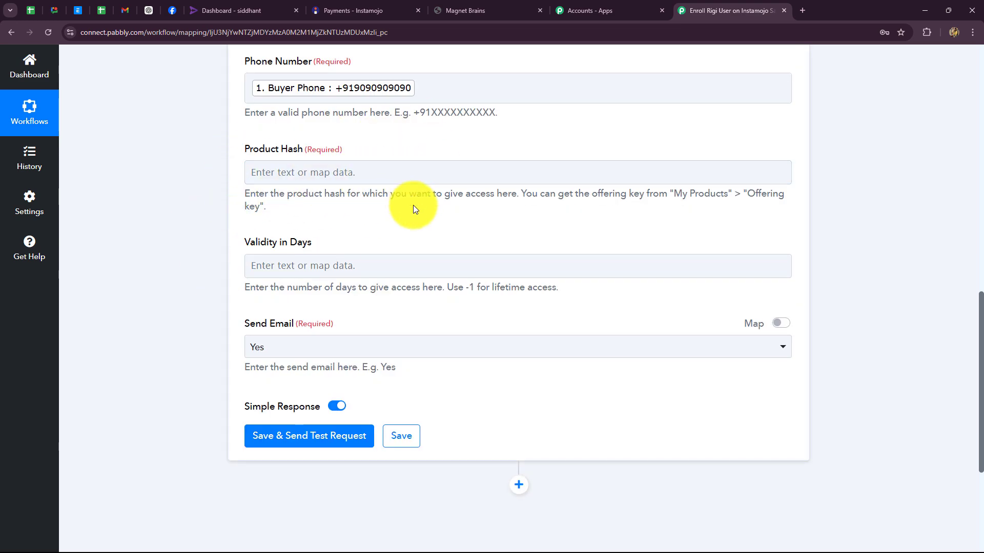
# - Switch to the Rigi dashboard, open the course list under My products and copy the PHP Programming course's offering key
pyautogui.click(234, 10)
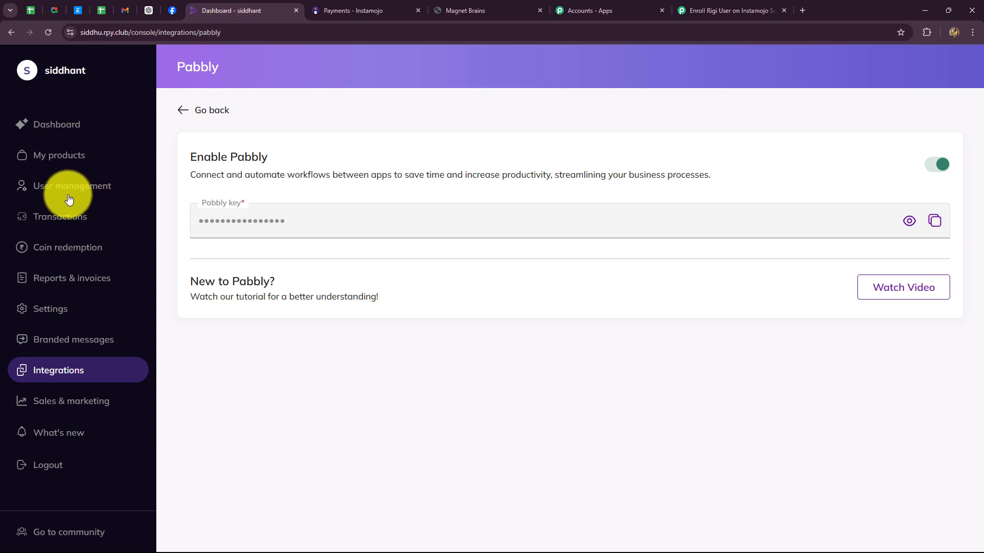
pyautogui.click(63, 156)
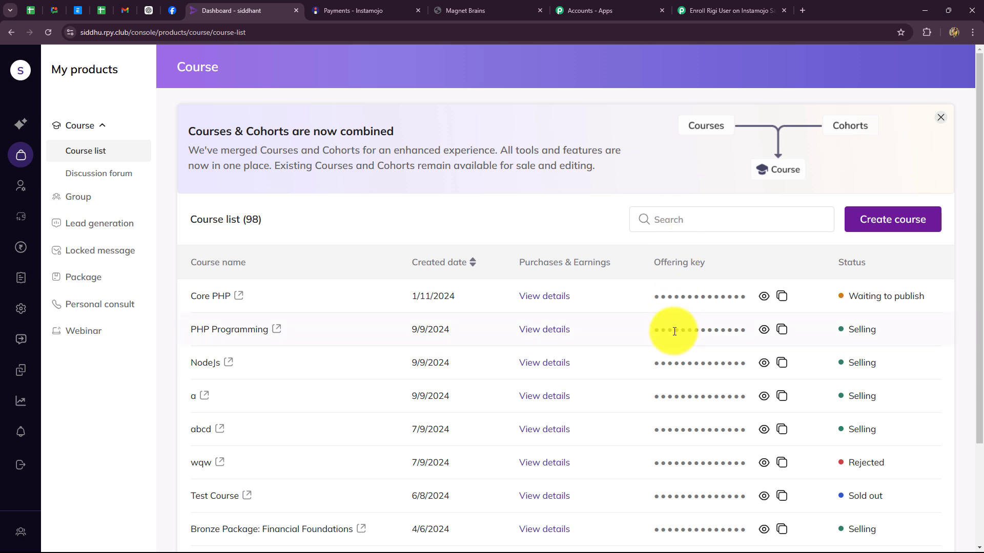
pyautogui.click(782, 330)
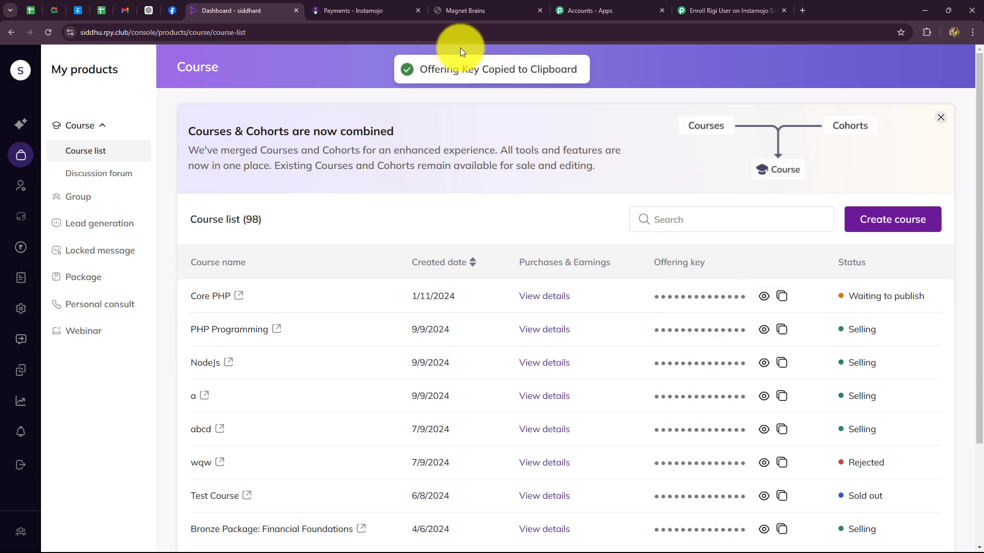
# - Return to the Pabbly Connect workflow and paste the copied offering key as the Product Hash
pyautogui.click(699, 10)
pyautogui.click(295, 180)
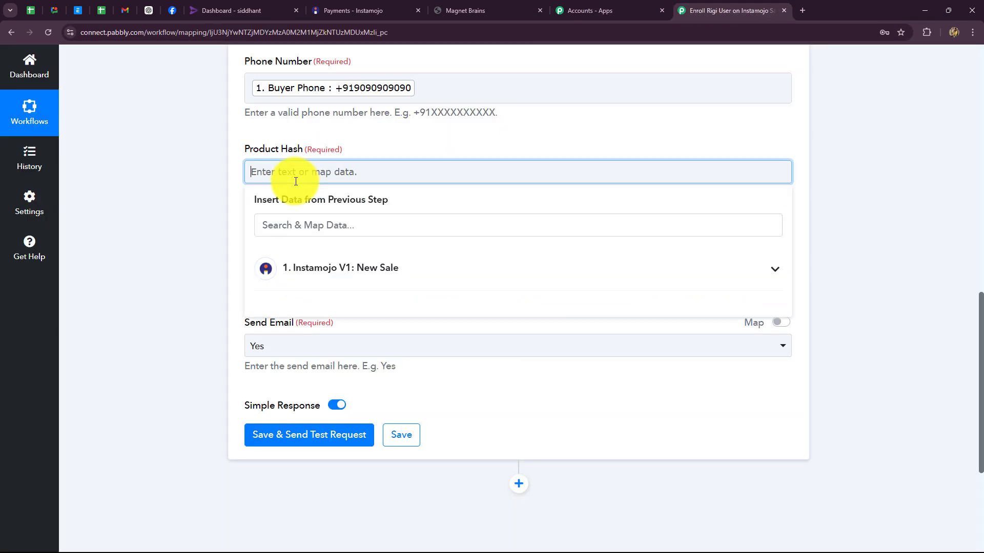
pyautogui.hotkey('ctrl', 'v')
pyautogui.click(129, 214)
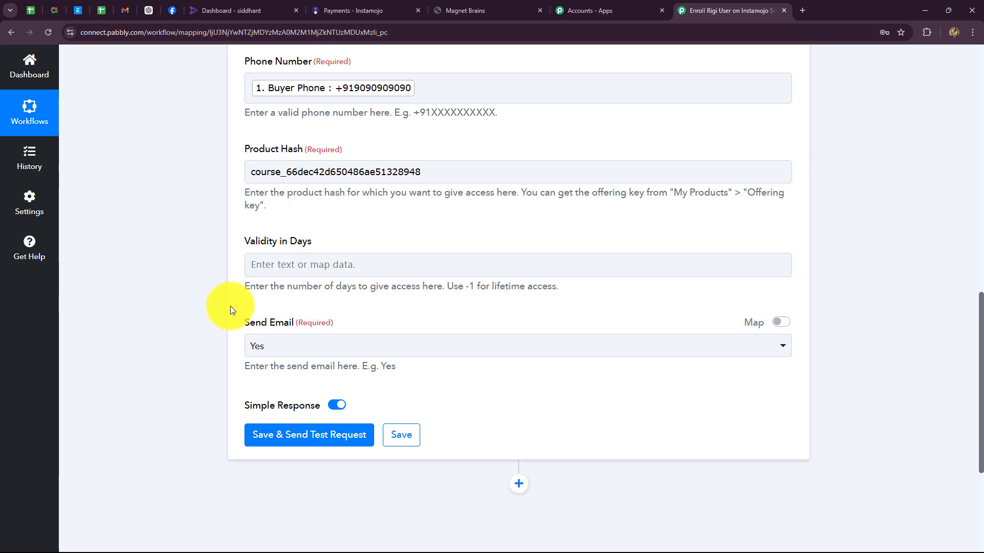
# - Leave Validity in Days empty and Send Email at Yes, and save and send the Import User test request
pyautogui.scroll(-2, 232, 337)
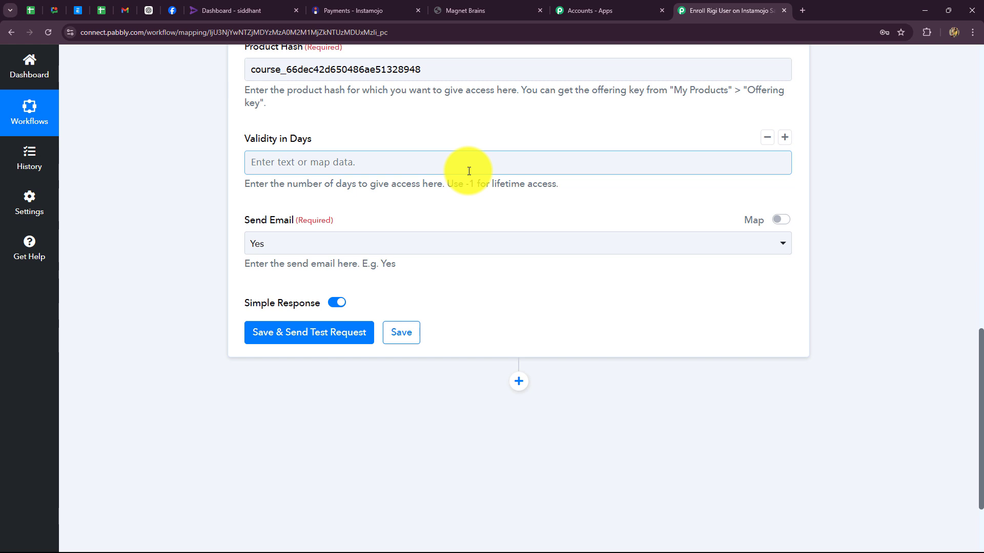
pyautogui.click(361, 250)
pyautogui.click(192, 306)
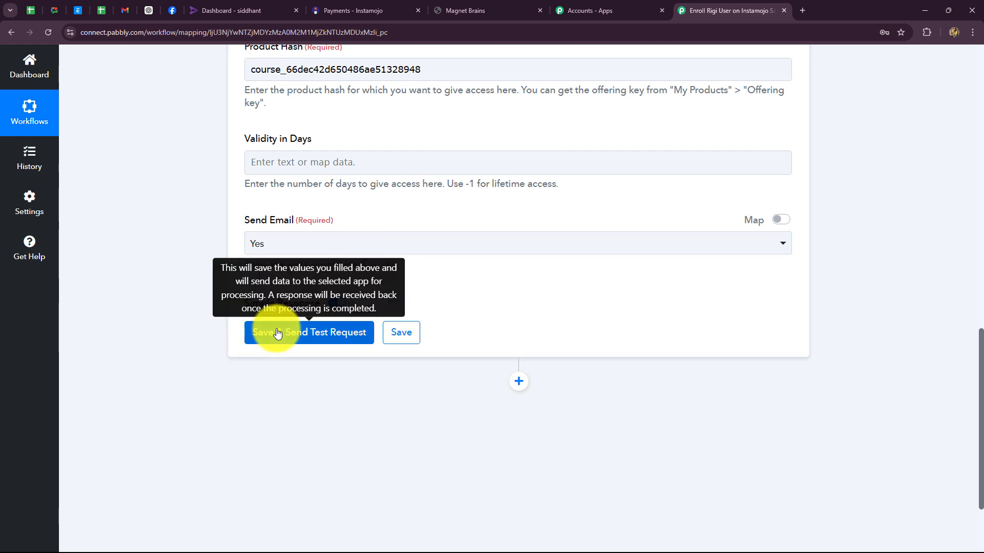
pyautogui.click(264, 332)
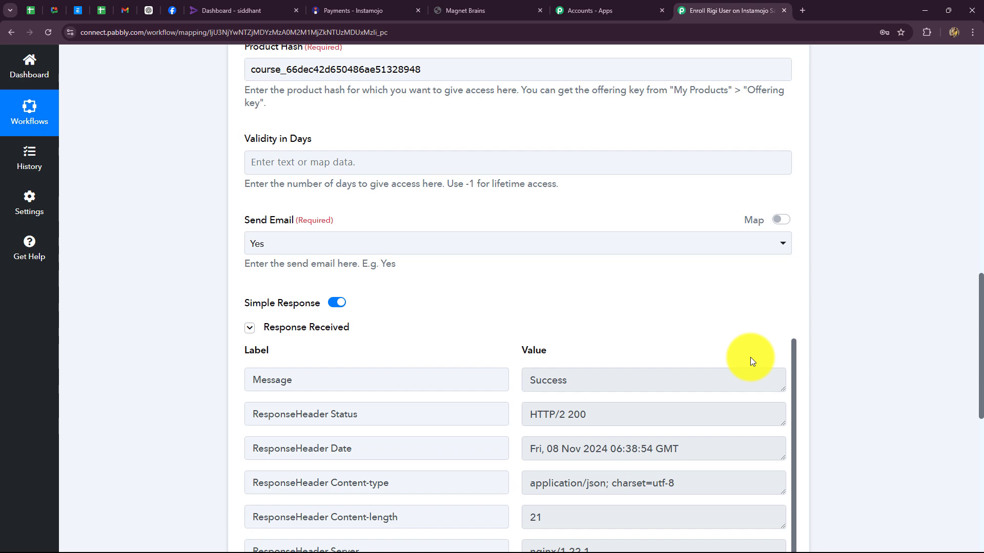
# - Examine the response received for the Rigi Import User test request, especially its Message value
pyautogui.scroll(-2, 750, 358)
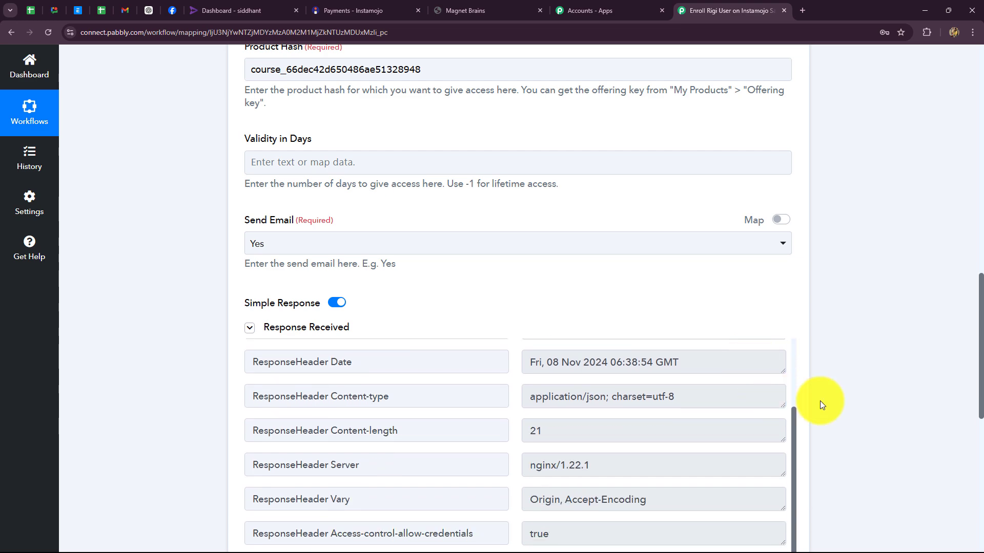
pyautogui.scroll(3, 871, 400)
pyautogui.scroll(-4, 768, 379)
pyautogui.scroll(2, 633, 349)
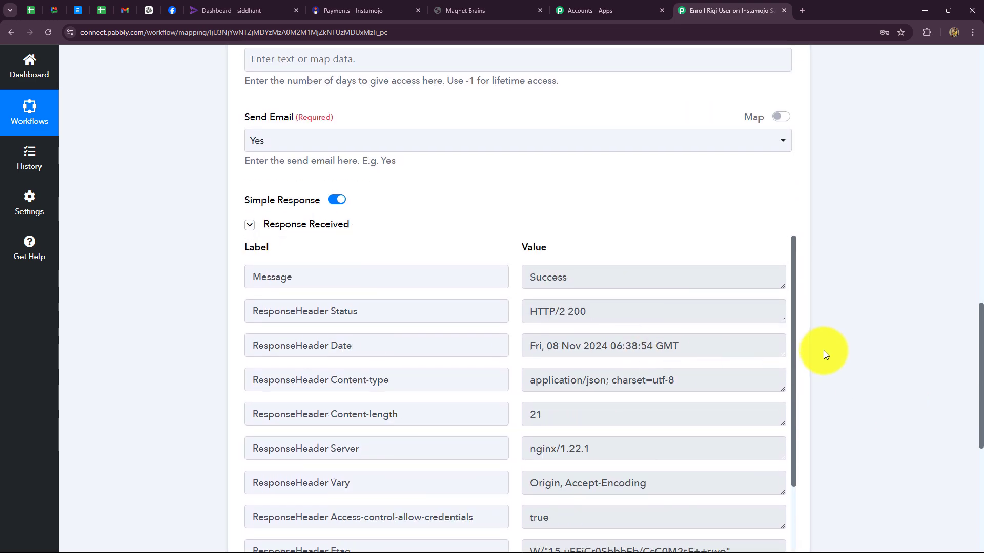
pyautogui.scroll(-2, 823, 351)
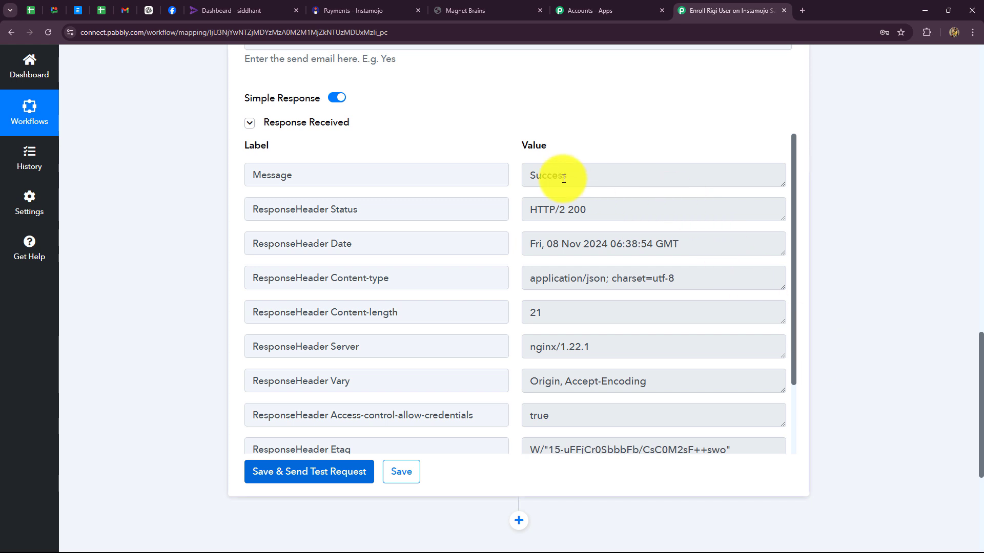
pyautogui.moveTo(593, 175); pyautogui.dragTo(488, 192)
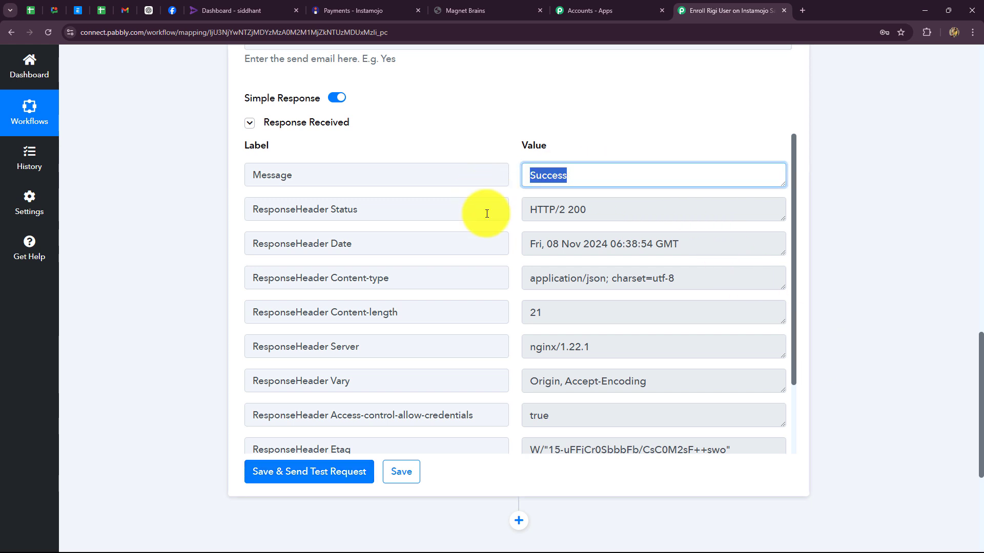
pyautogui.scroll(-2, 609, 407)
pyautogui.scroll(3, 611, 409)
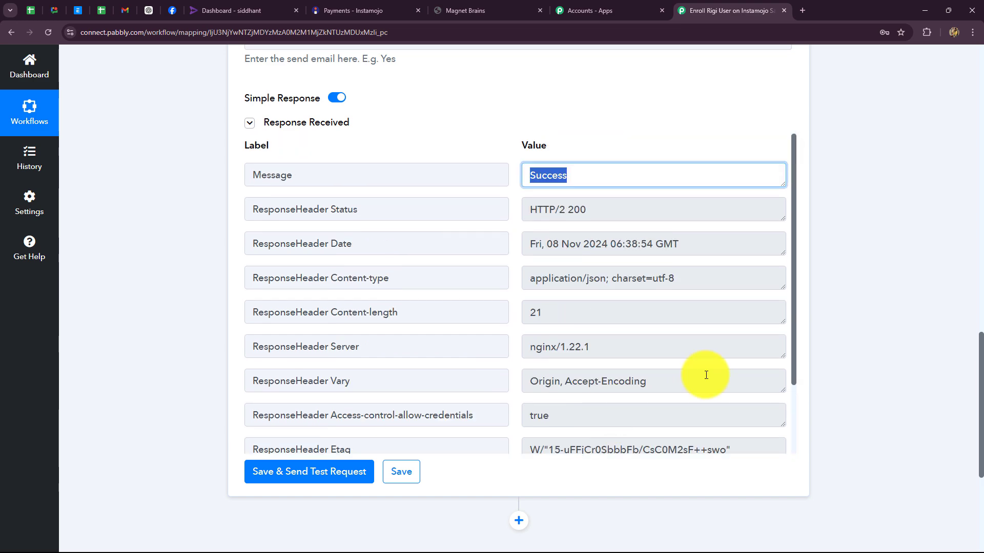
pyautogui.scroll(10, 876, 333)
# - Switch to the Rigi dashboard, open User management and look through the user list for the imported student
pyautogui.click(216, 11)
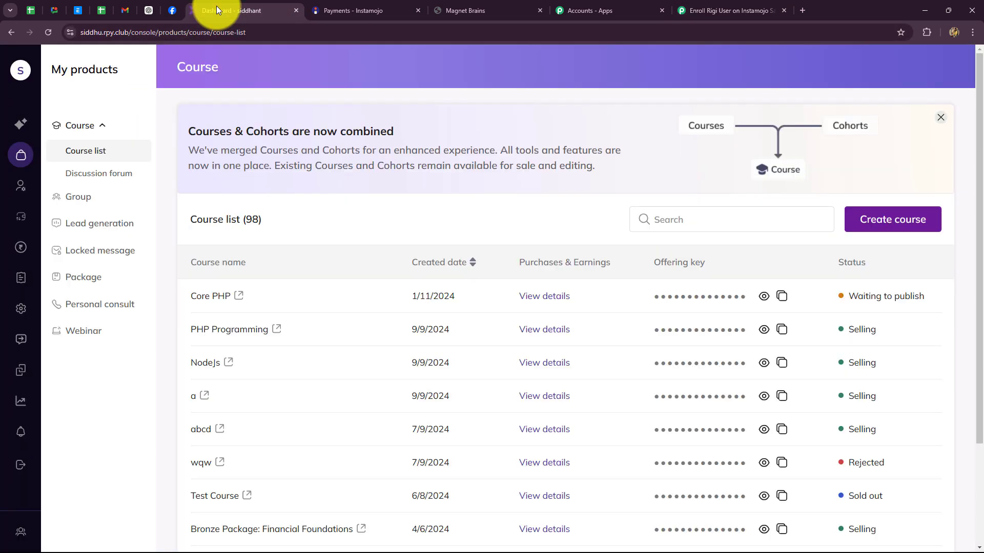
pyautogui.click(21, 187)
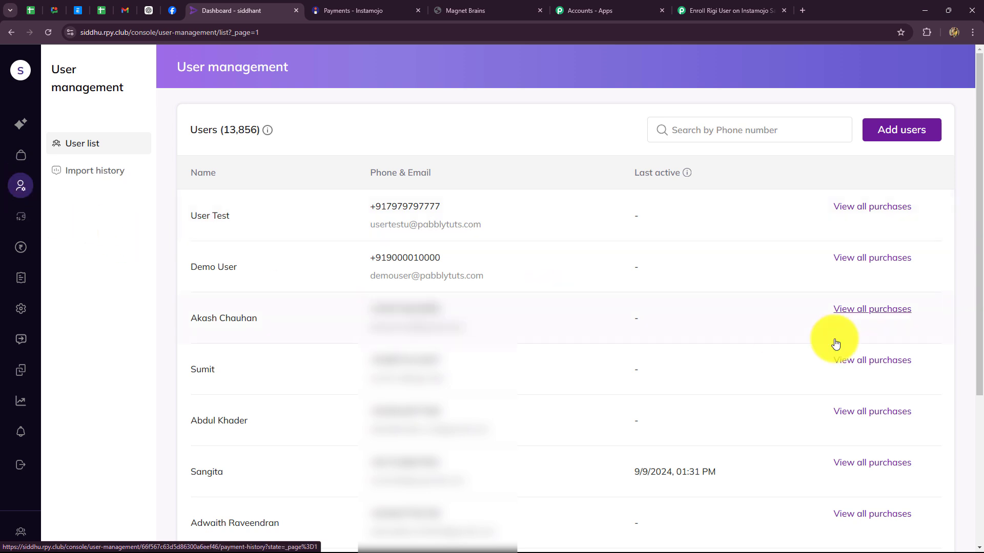
pyautogui.scroll(-4, 835, 341)
pyautogui.scroll(2, 835, 342)
pyautogui.scroll(2, 836, 343)
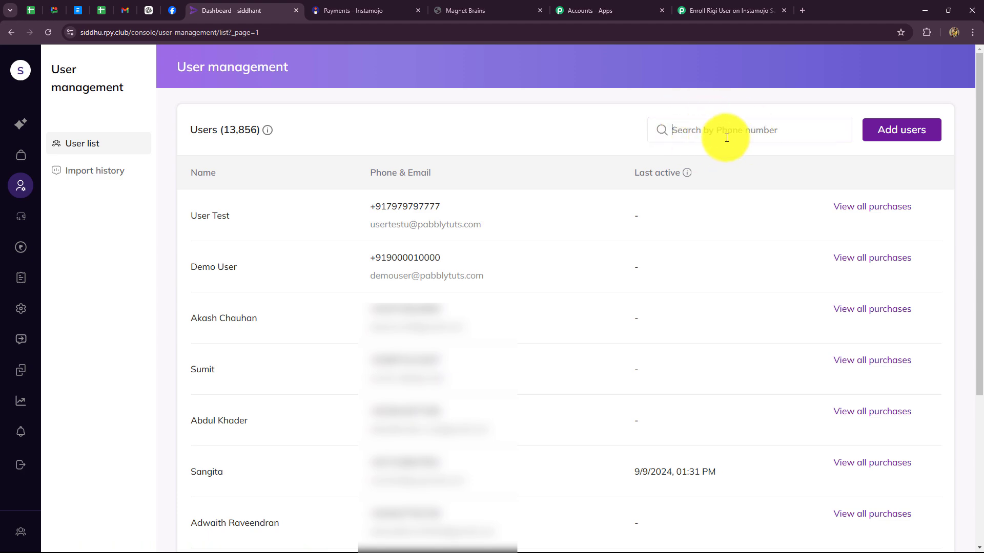
# - Return to the Pabbly Connect workflow and copy the Buyer Phone value from the Instamojo New Sale response
pyautogui.click(707, 9)
pyautogui.click(403, 287)
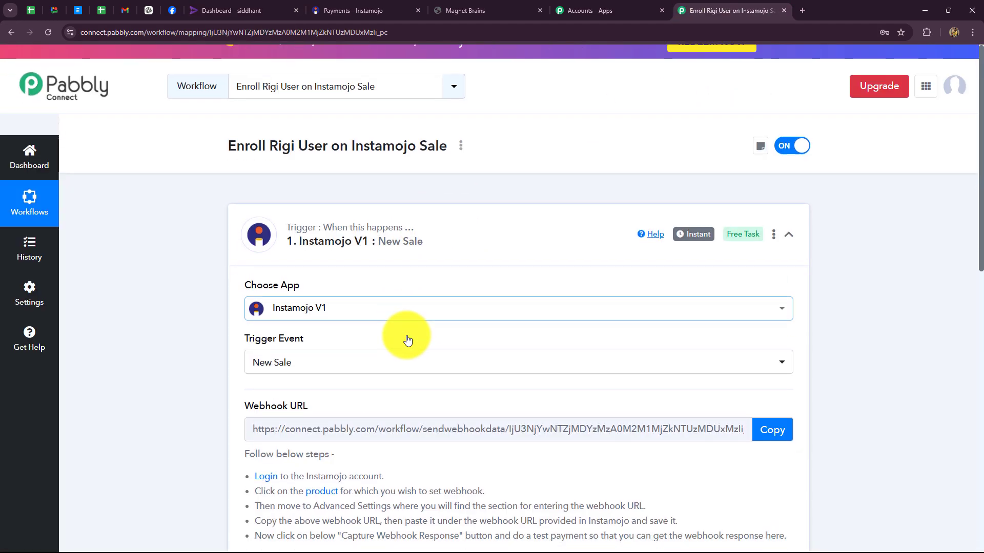
pyautogui.scroll(-10, 407, 336)
pyautogui.click(323, 136)
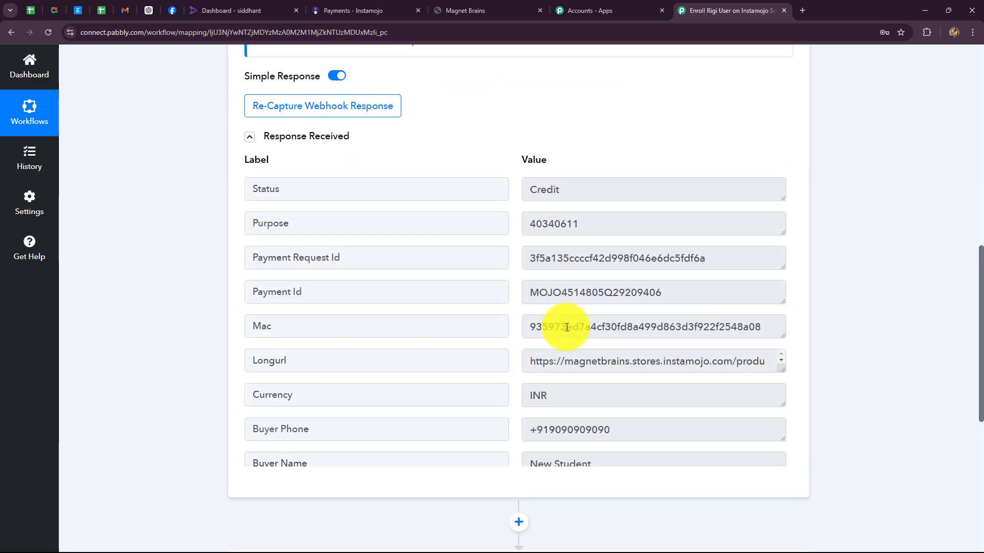
pyautogui.scroll(-2, 566, 327)
pyautogui.moveTo(521, 342); pyautogui.dragTo(707, 344)
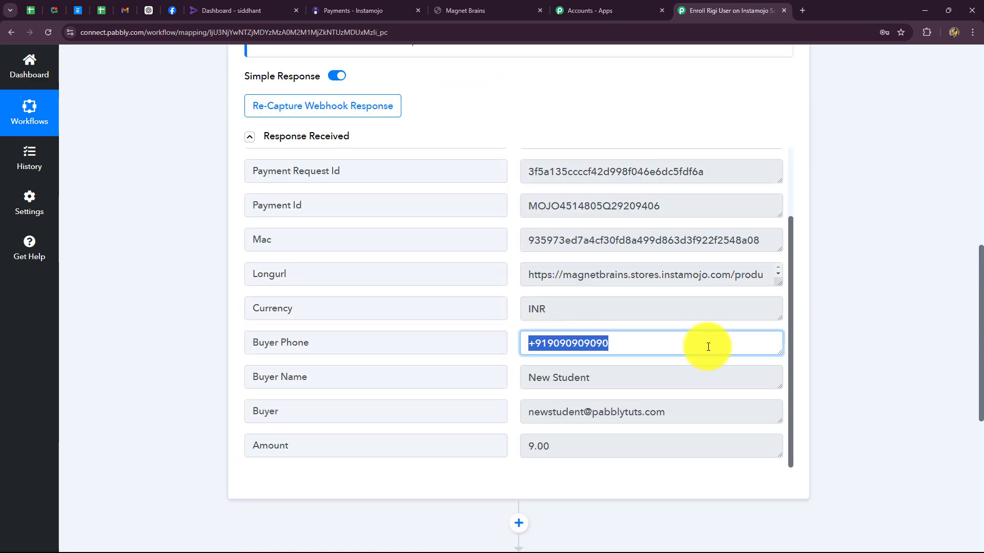
pyautogui.hotkey('ctrl', 'c')
# - Search the Rigi user list for the copied phone number and open all purchases of the matching user
pyautogui.click(215, 10)
pyautogui.click(680, 138)
pyautogui.hotkey('ctrl', 'v')
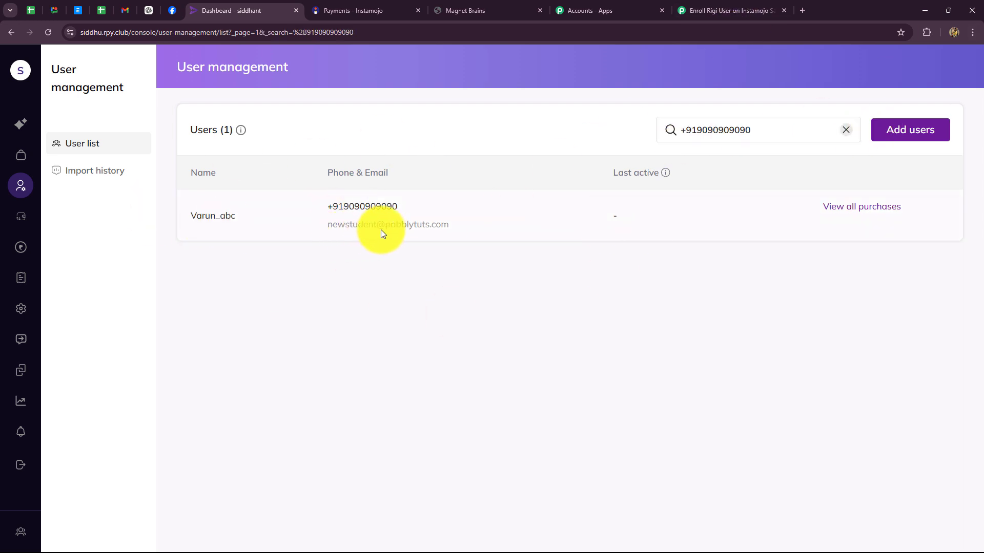
pyautogui.click(870, 207)
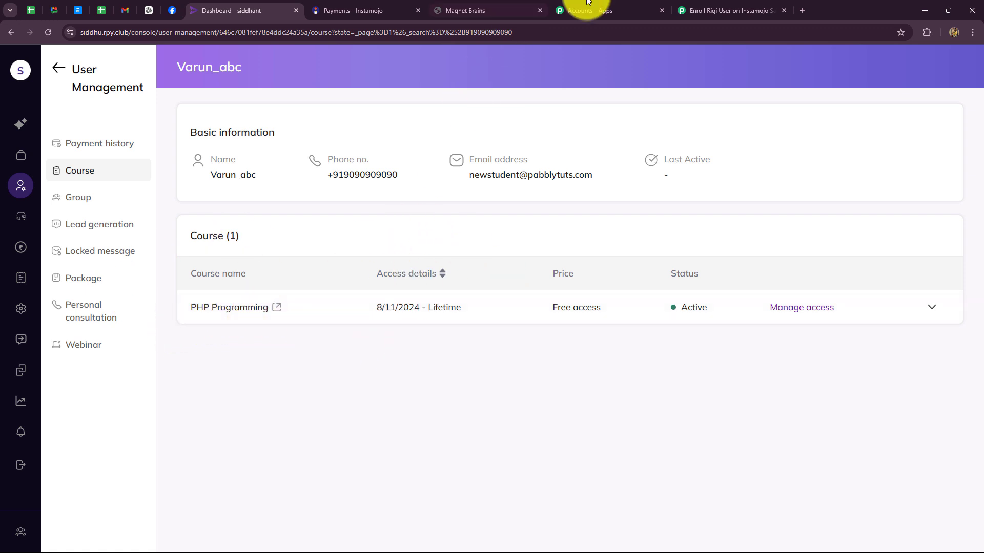
# - Return to the Pabbly Connect workflow, review its trigger and action steps, and collapse the Instamojo New Sale trigger
pyautogui.click(687, 10)
pyautogui.scroll(10, 860, 310)
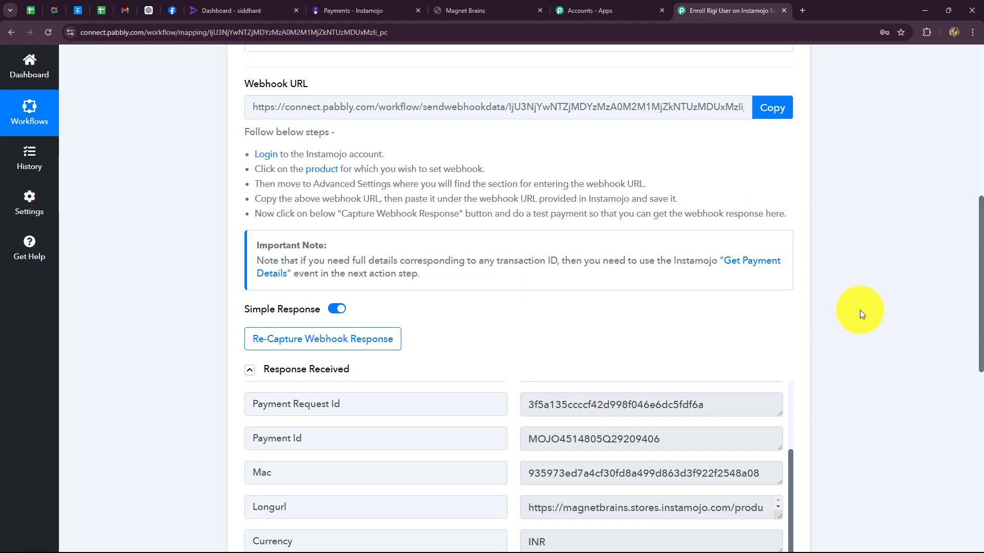
pyautogui.scroll(-5, 859, 310)
pyautogui.scroll(-8, 860, 309)
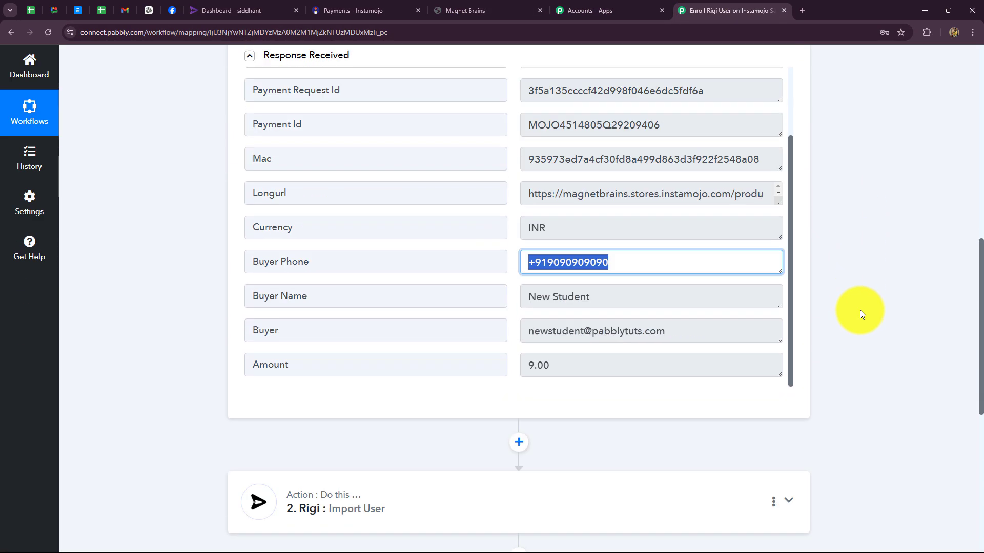
pyautogui.scroll(13, 859, 309)
pyautogui.click(789, 152)
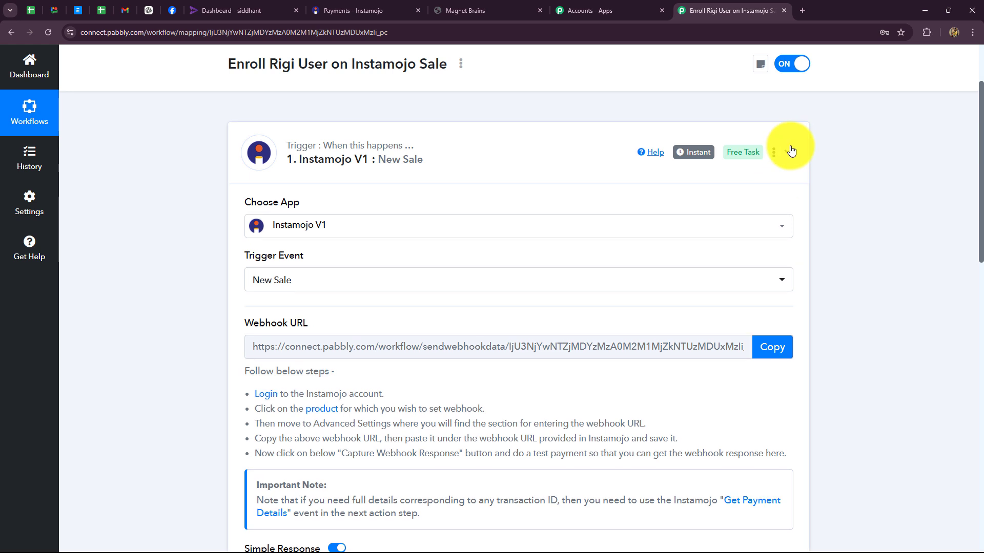